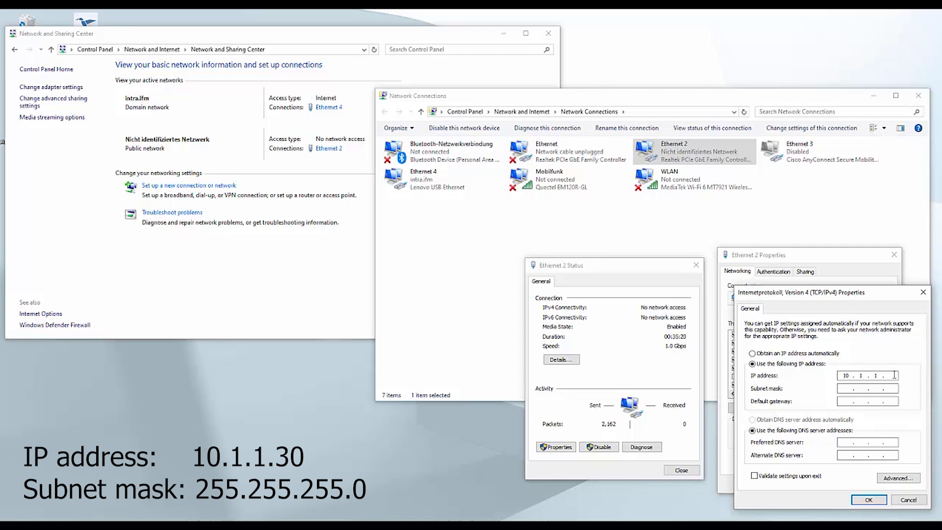
# Set the subnet mask of the Ethernet 2 adapter's IPv4 settings to 255.255.255.0 and confirm the static address.
pyautogui.click(867, 387)
pyautogui.click(862, 389)
pyautogui.write('255 . 255 . 255 . 0')
pyautogui.click(869, 500)
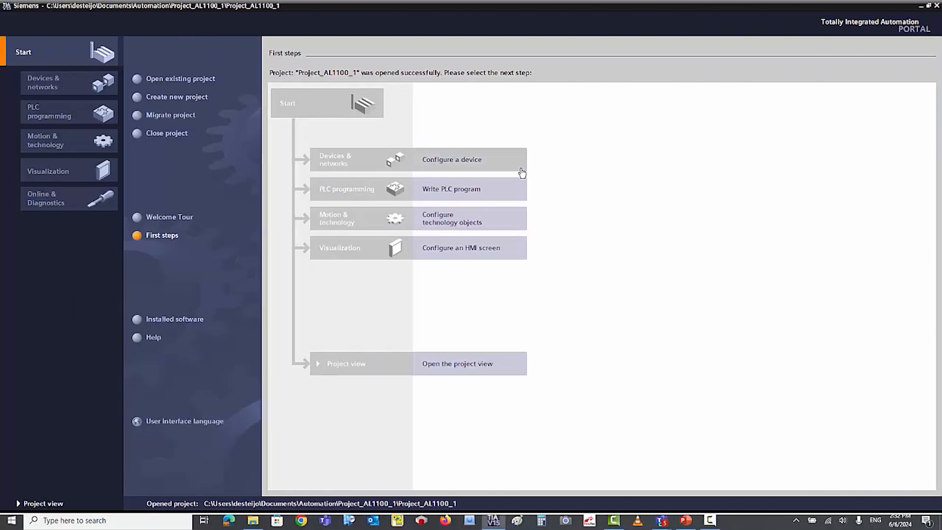
# Add a SIMATIC S7-1200 controller, CPU 1212C AC/DC/Rly with article number 6ES7 212-1BE40-0XB0 and version V4.2, to the project.
pyautogui.click(459, 164)
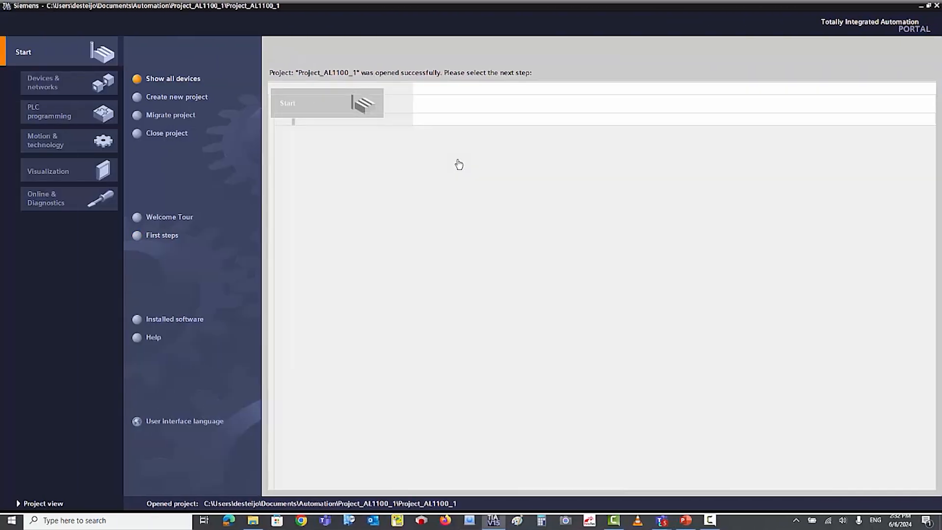
pyautogui.click(190, 98)
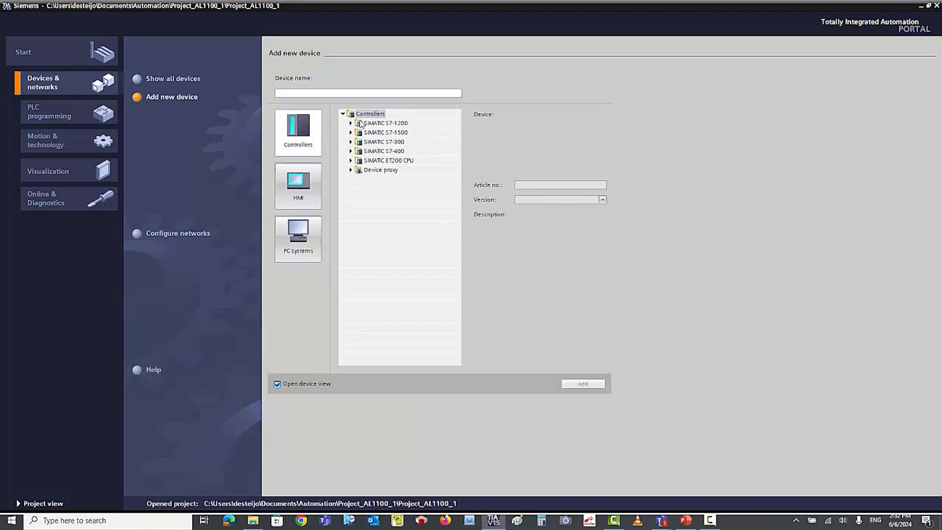
pyautogui.click(351, 124)
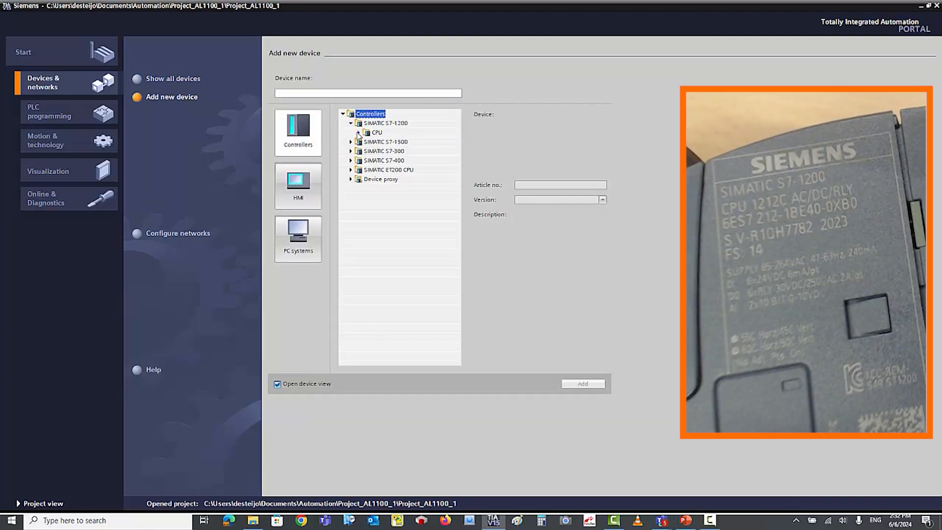
pyautogui.click(359, 133)
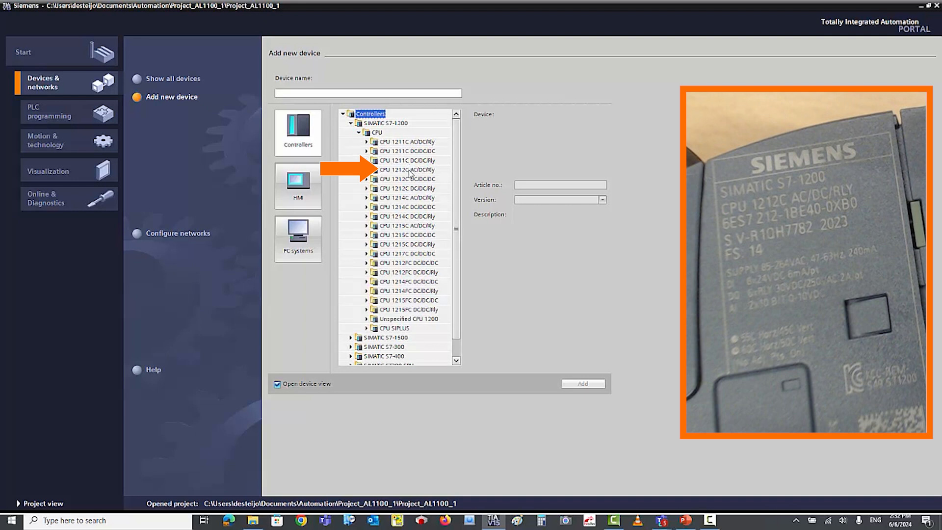
pyautogui.click(376, 170)
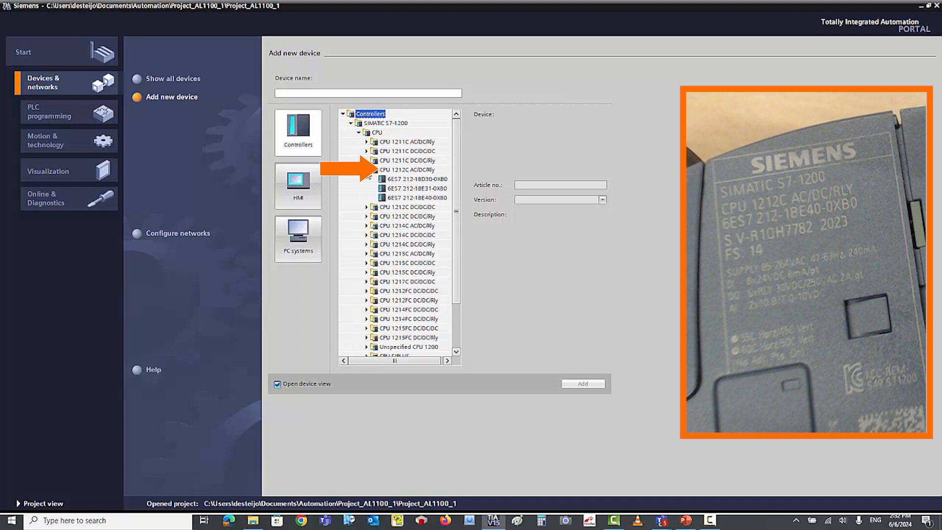
pyautogui.click(406, 197)
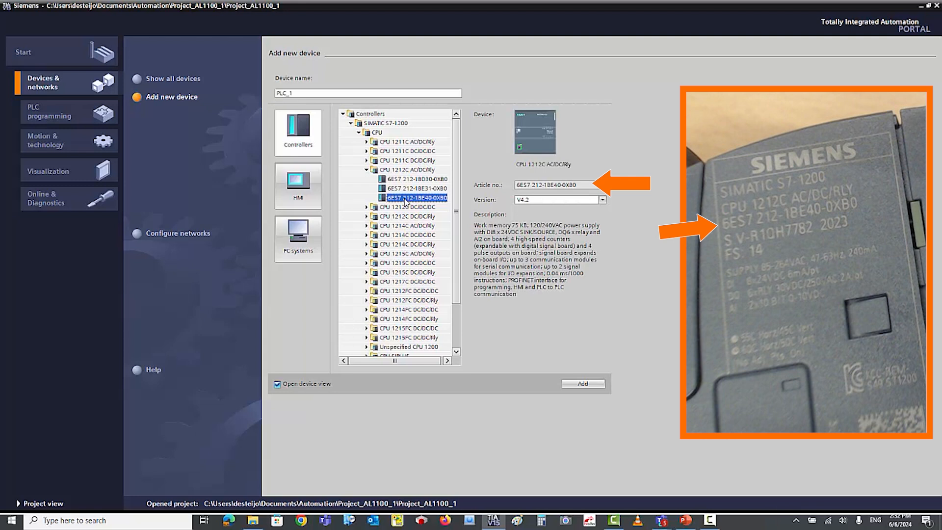
pyautogui.click(602, 199)
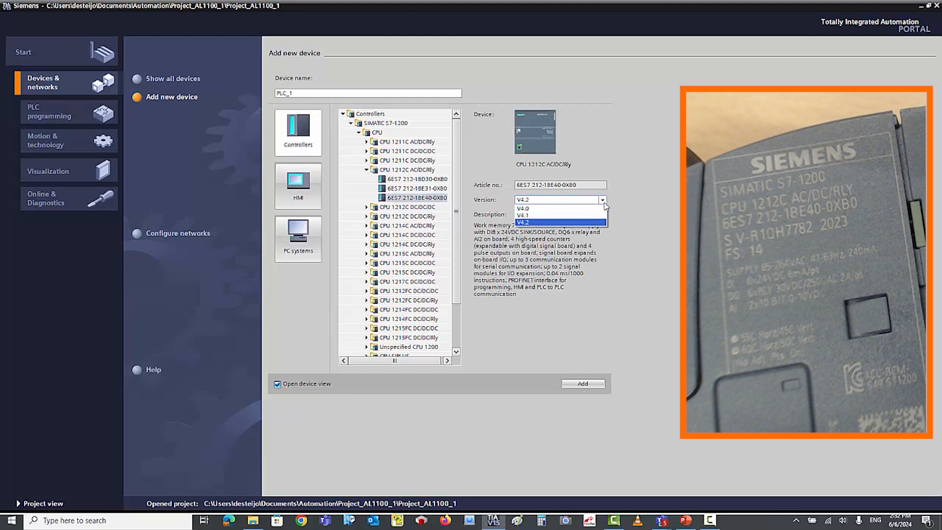
pyautogui.click(602, 199)
pyautogui.click(581, 383)
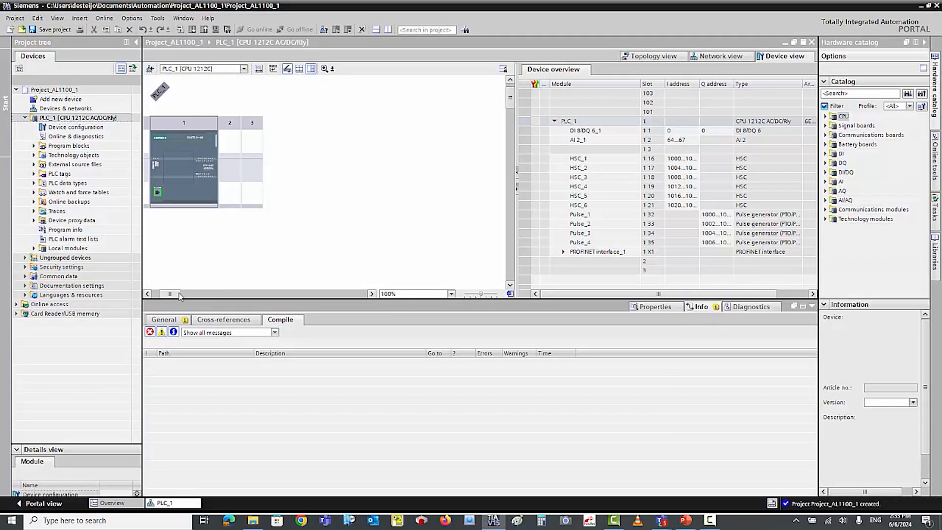
# Set the IP address of PLC_1's PROFINET interface to 10.1.1.1 in its Ethernet address properties.
pyautogui.moveTo(180, 294); pyautogui.dragTo(144, 294)
pyautogui.click(298, 184)
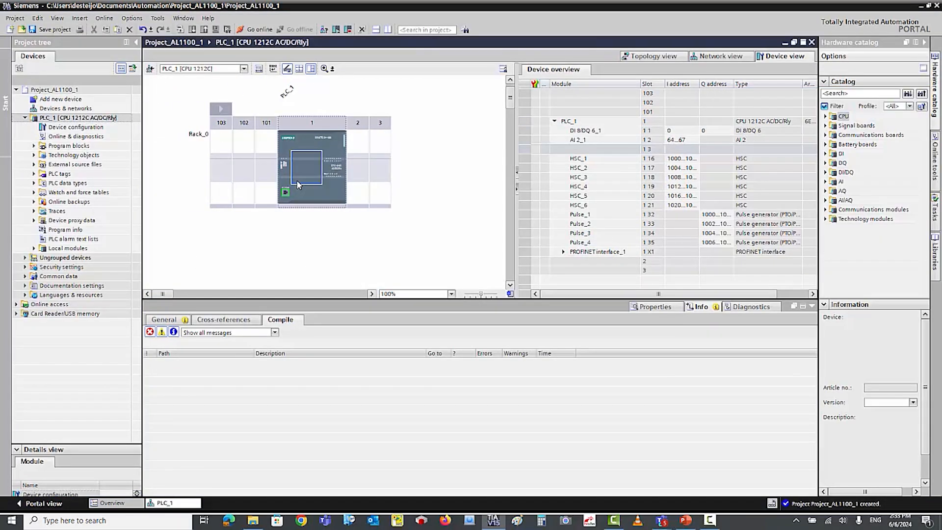
pyautogui.click(662, 309)
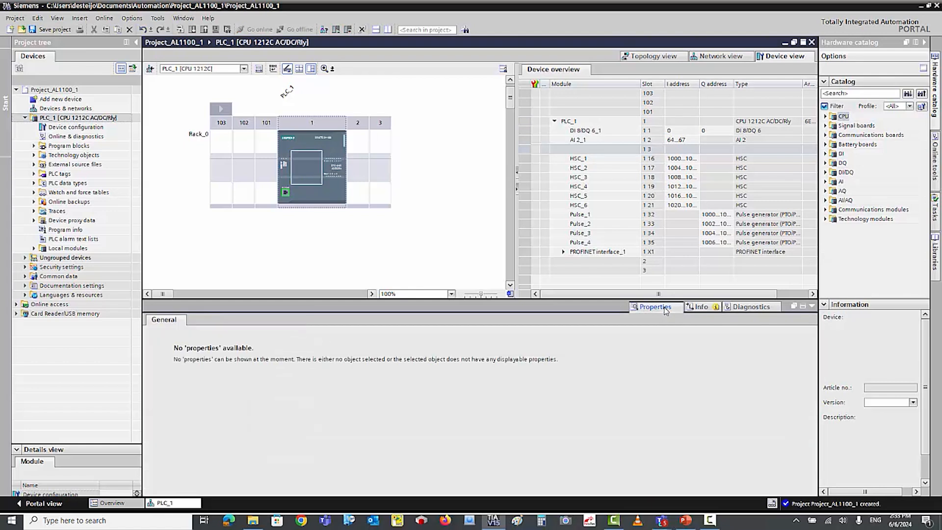
pyautogui.click(314, 148)
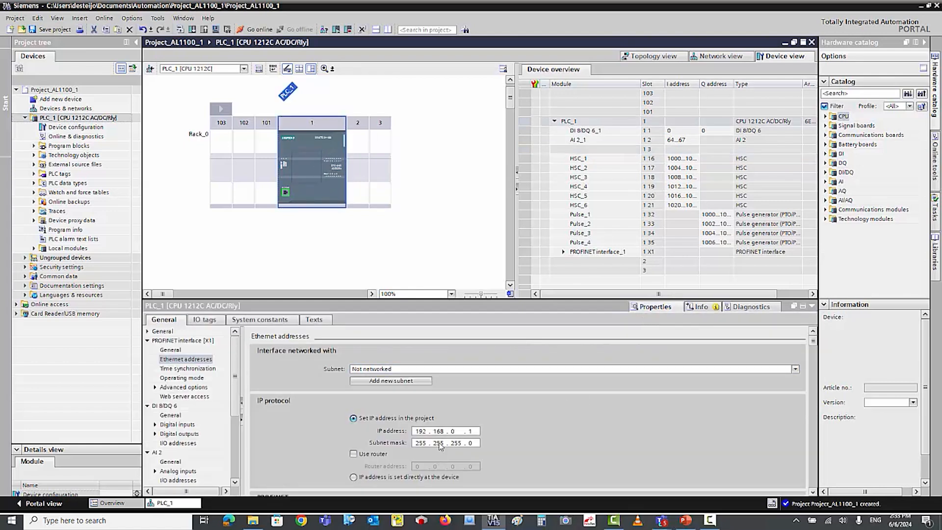
pyautogui.click(420, 431)
pyautogui.write('10 ')
pyautogui.write('. 1 . ')
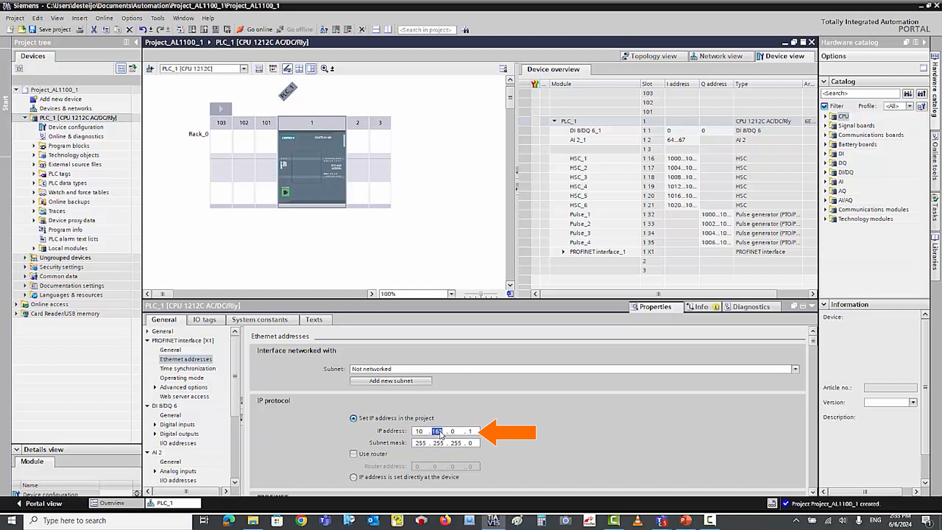
pyautogui.write('1')
pyautogui.click(322, 131)
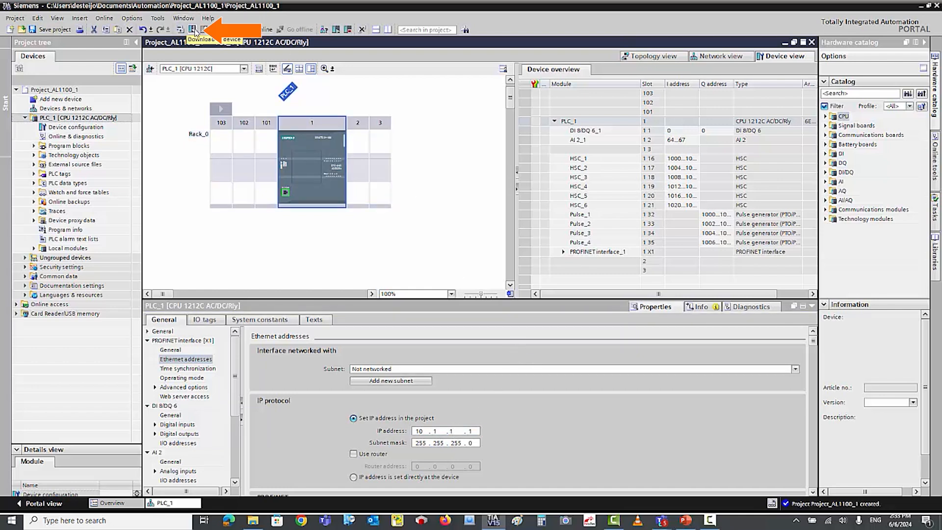
# Start a download to PLC_1, search for compatible devices over the PN/IE interface and load to the S7-1200 at 10.1.1.1.
pyautogui.click(195, 32)
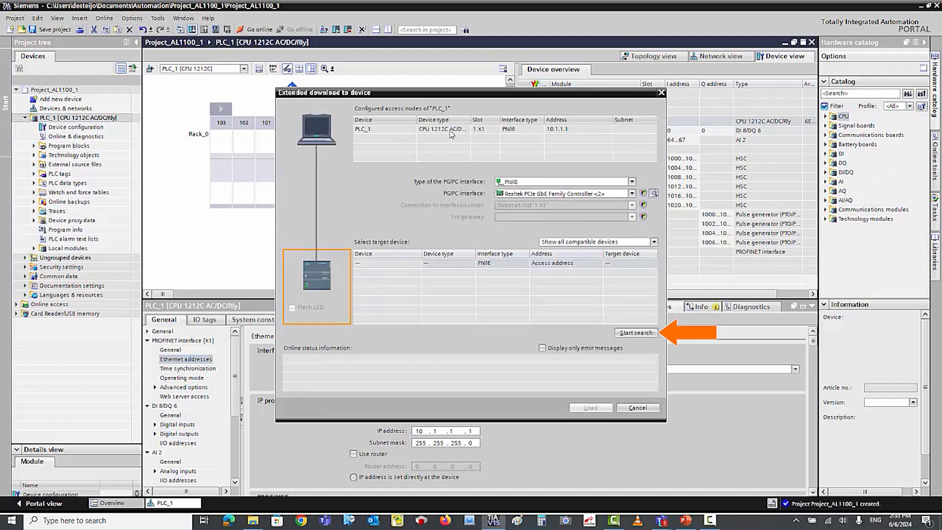
pyautogui.click(636, 333)
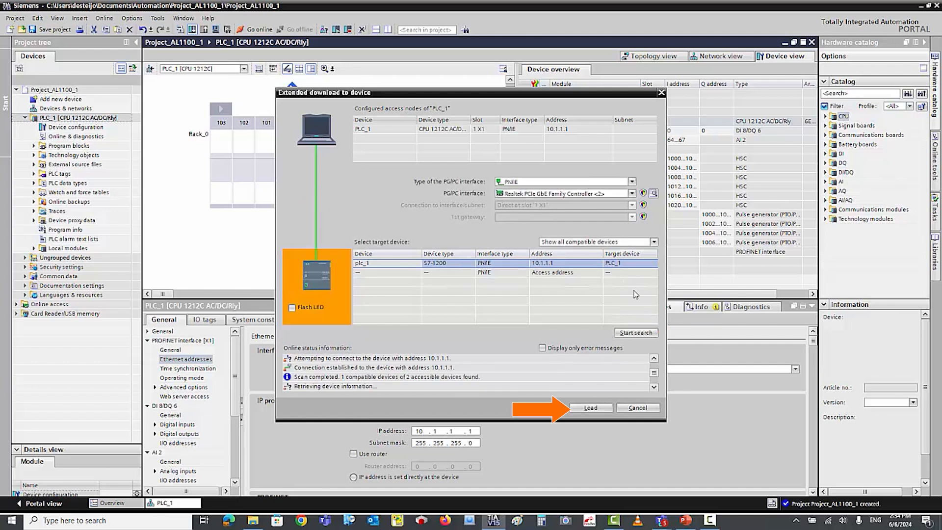
pyautogui.click(591, 407)
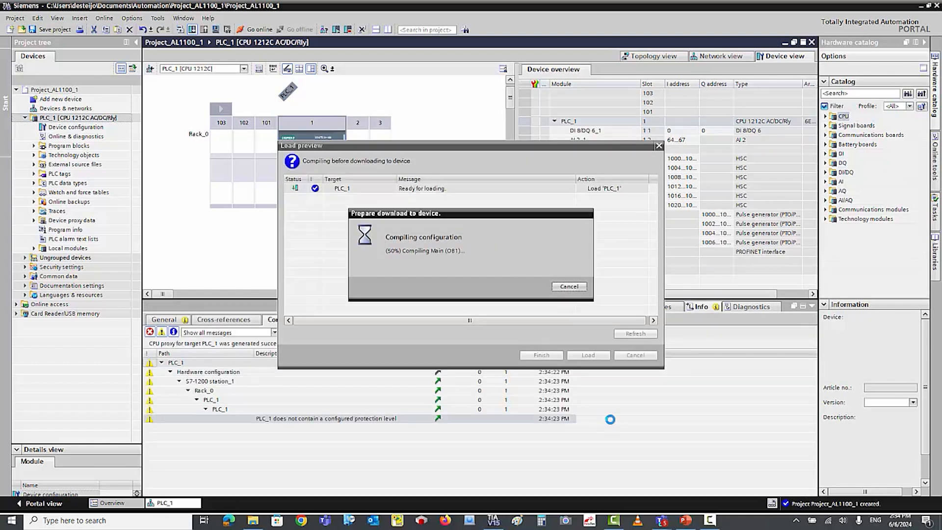
# Set the stop modules action to Stop all, load the configuration to the PLC and finish the download.
pyautogui.click(571, 355)
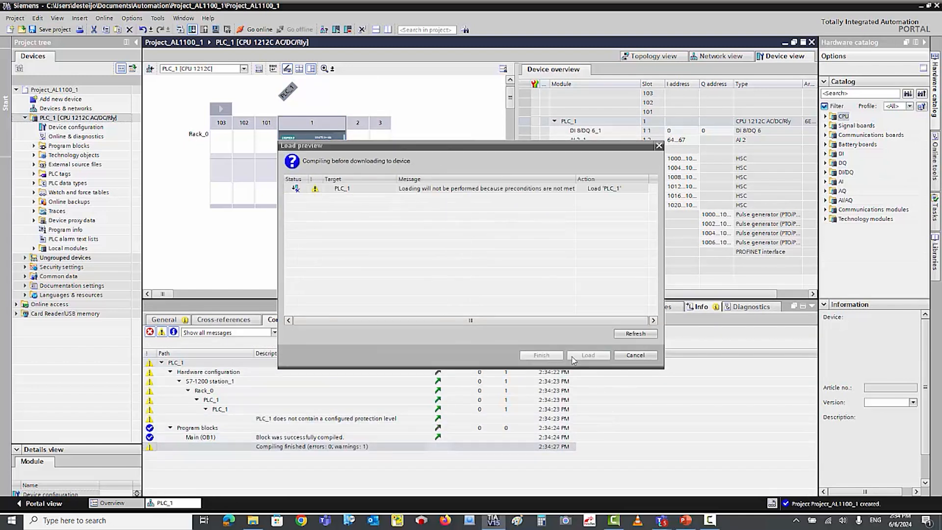
pyautogui.click(643, 281)
pyautogui.click(617, 305)
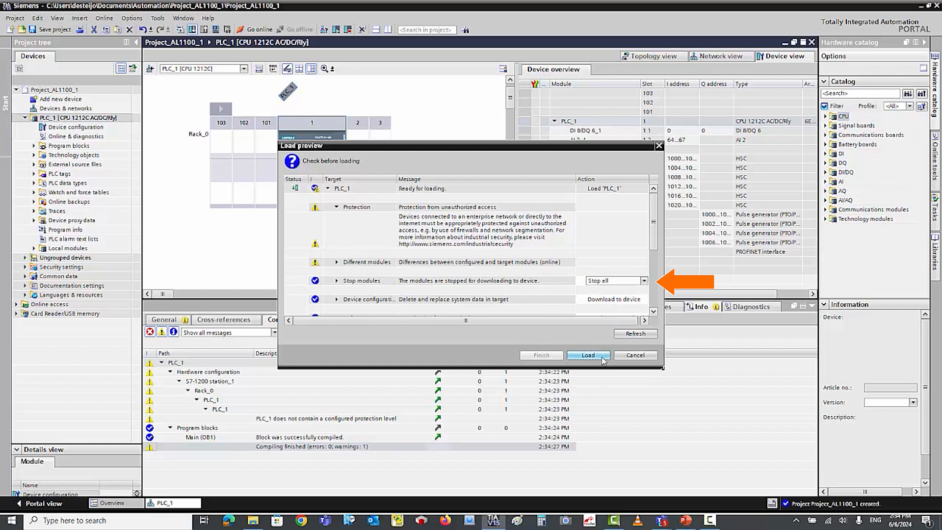
pyautogui.click(595, 358)
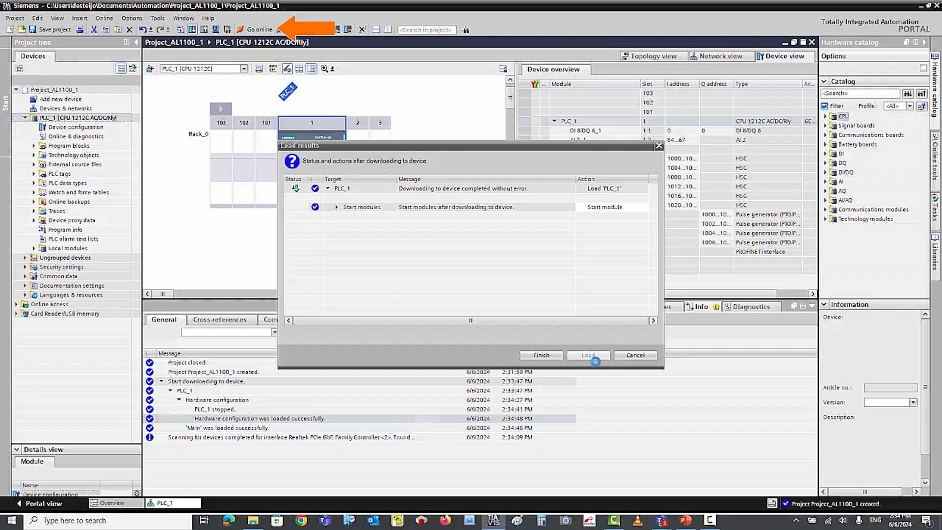
pyautogui.click(539, 356)
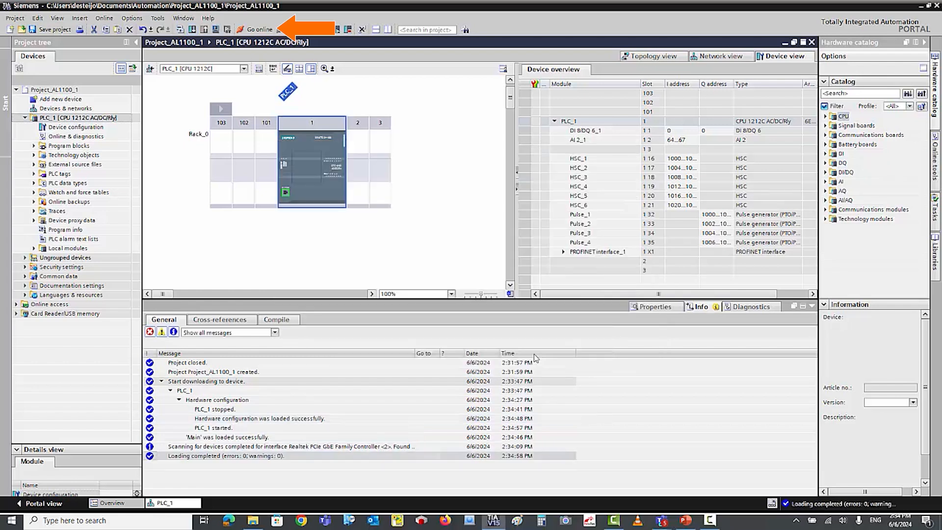
# Go online with PLC_1 to check its status and return offline.
pyautogui.click(256, 30)
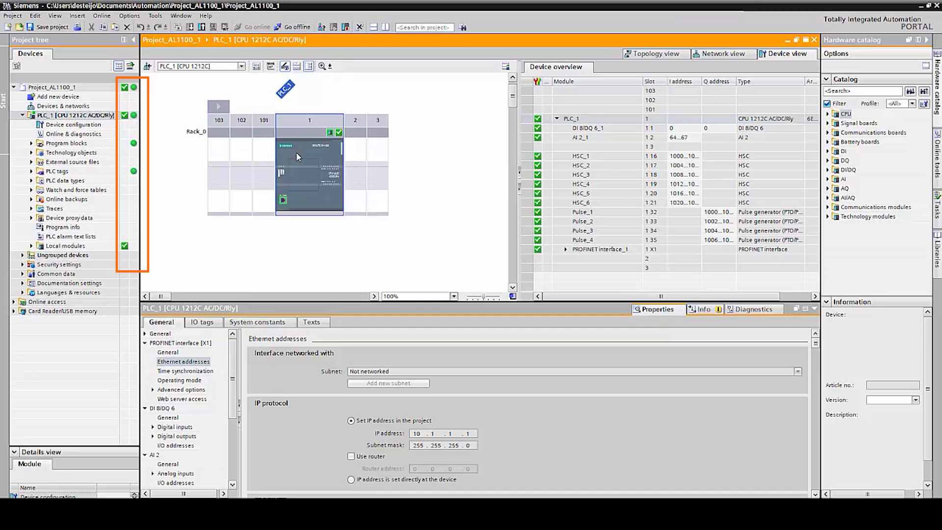
pyautogui.click(295, 27)
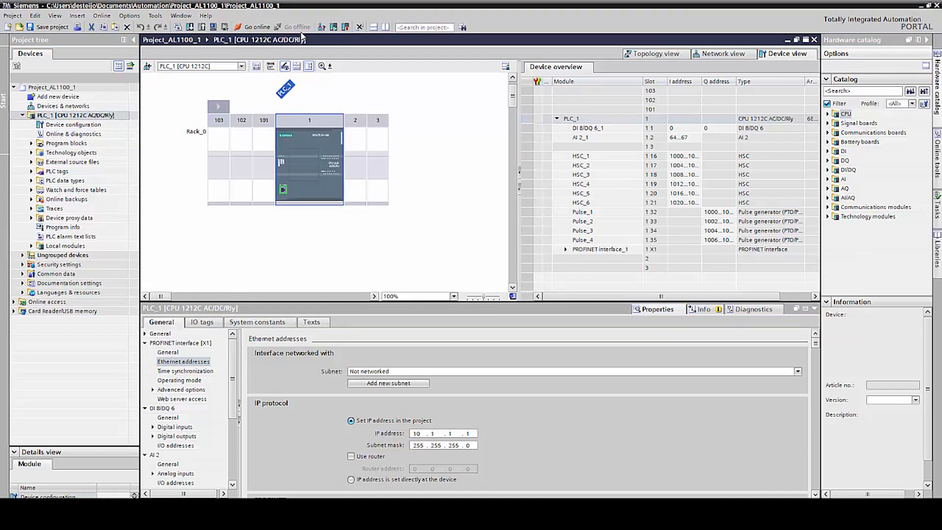
# Switch from the device view to the network view and widen the network overview area.
pyautogui.click(725, 55)
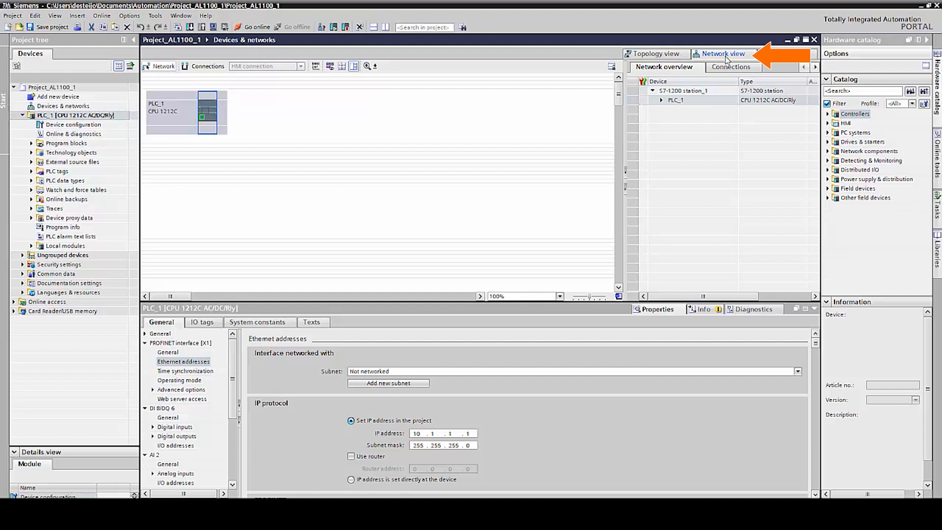
pyautogui.moveTo(623, 131); pyautogui.dragTo(302, 134)
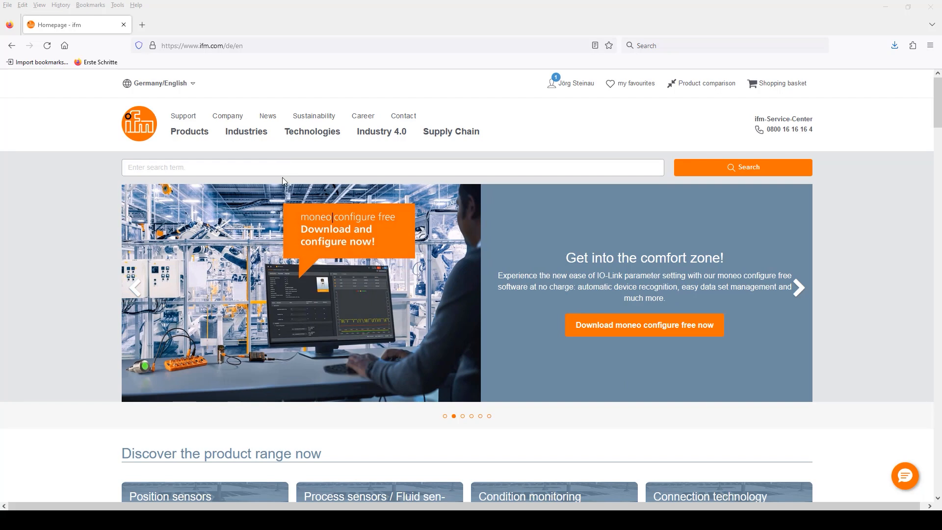
# In the browser, search the ifm website for AL1100 and open the IO-Link master with PROFINET interface product page.
pyautogui.click(284, 167)
pyautogui.write('AL1')
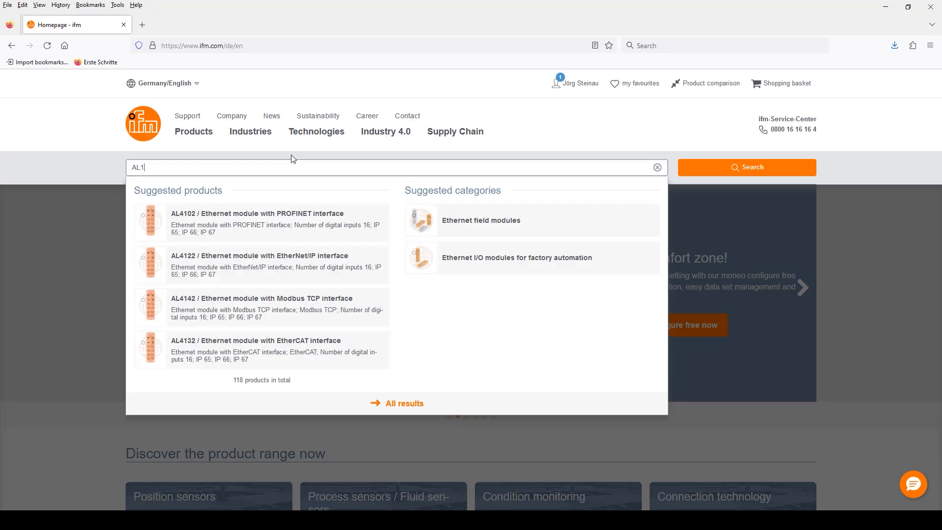
pyautogui.write('100')
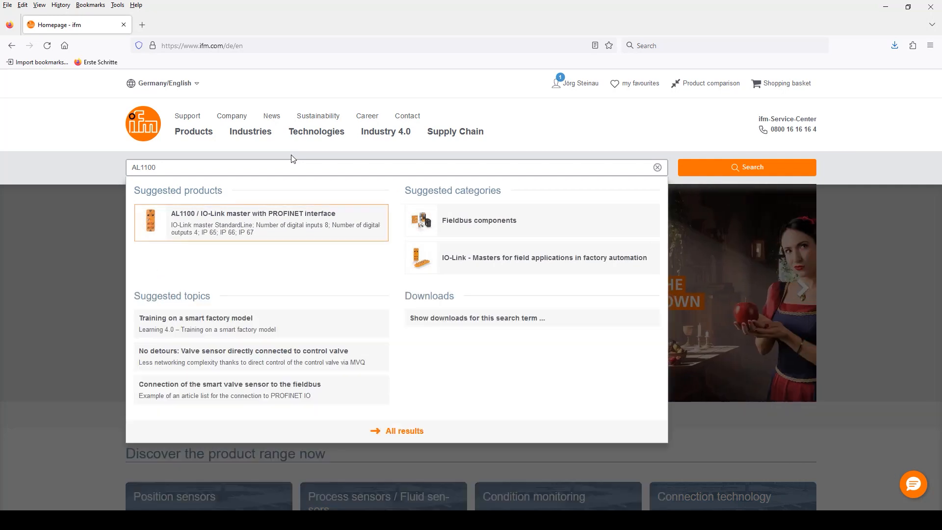
pyautogui.click(300, 216)
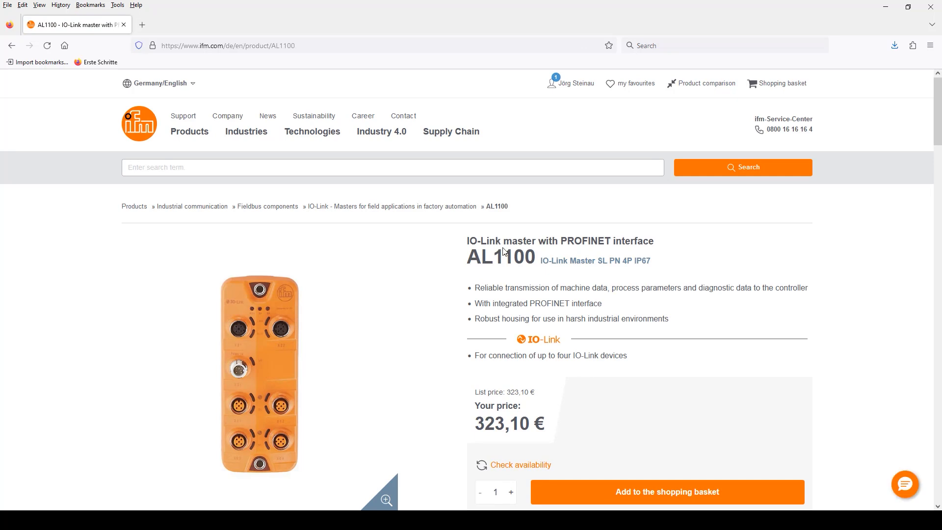
# Download the AL1100's PROFINET GSDML file and save it as DescriptionFile_AL110x_AL120x_GSDML_PN_2-3-23 in the TIA_IO-Link_ Integration folder.
pyautogui.scroll(-2, 515, 295)
pyautogui.scroll(-7, 516, 295)
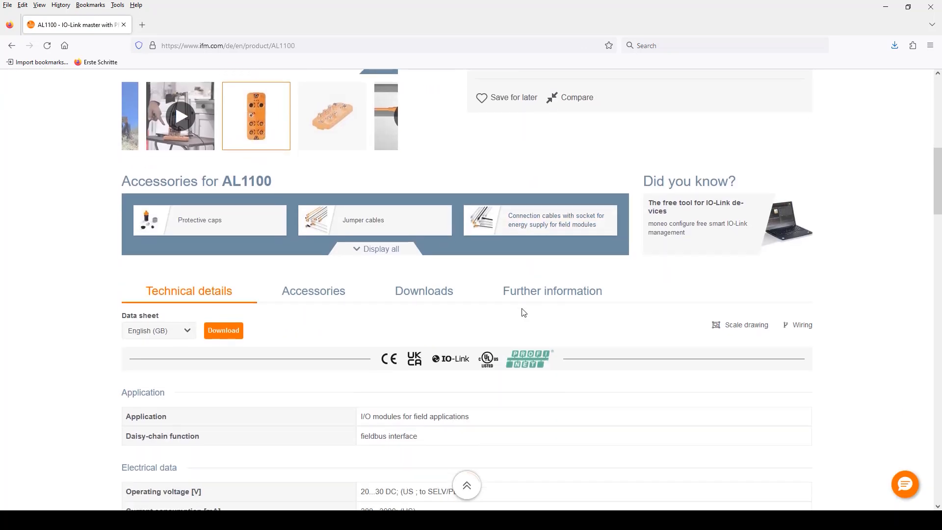
pyautogui.click(437, 281)
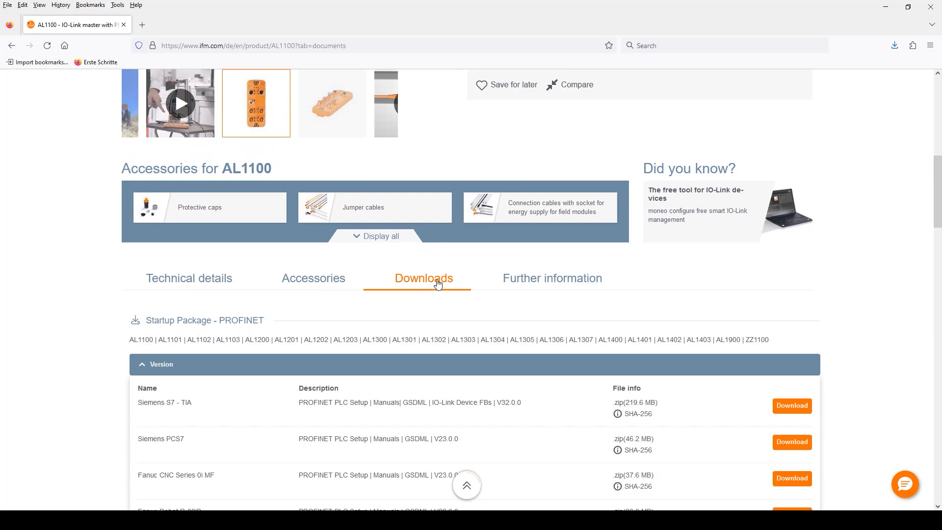
pyautogui.scroll(-2, 439, 278)
pyautogui.scroll(-6, 441, 277)
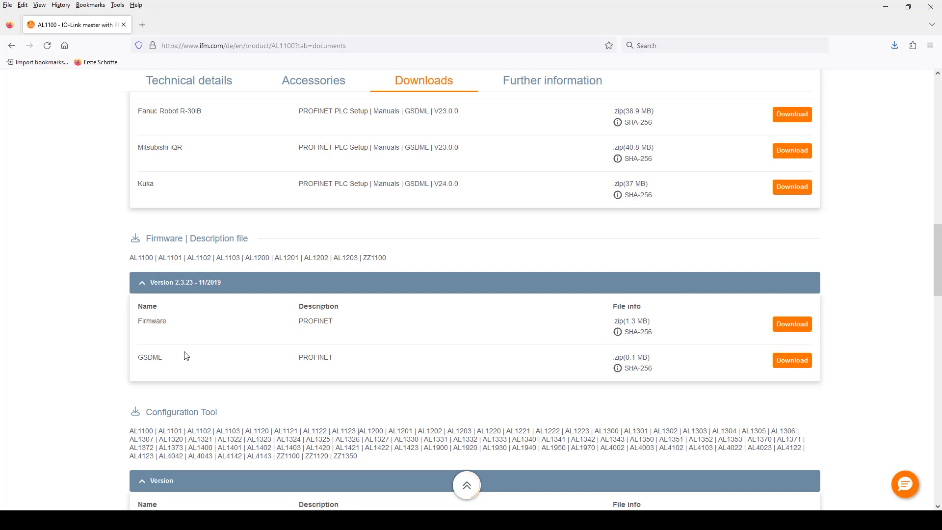
pyautogui.click(792, 363)
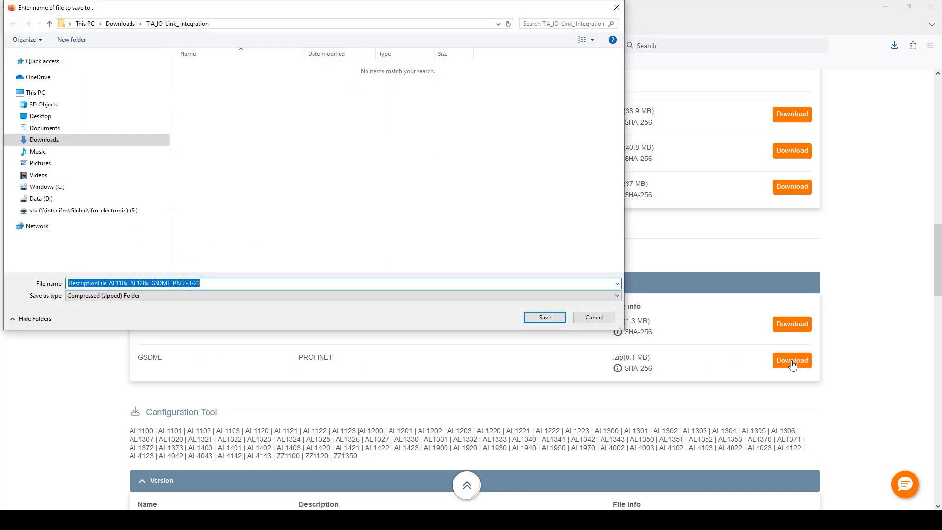
pyautogui.click(542, 317)
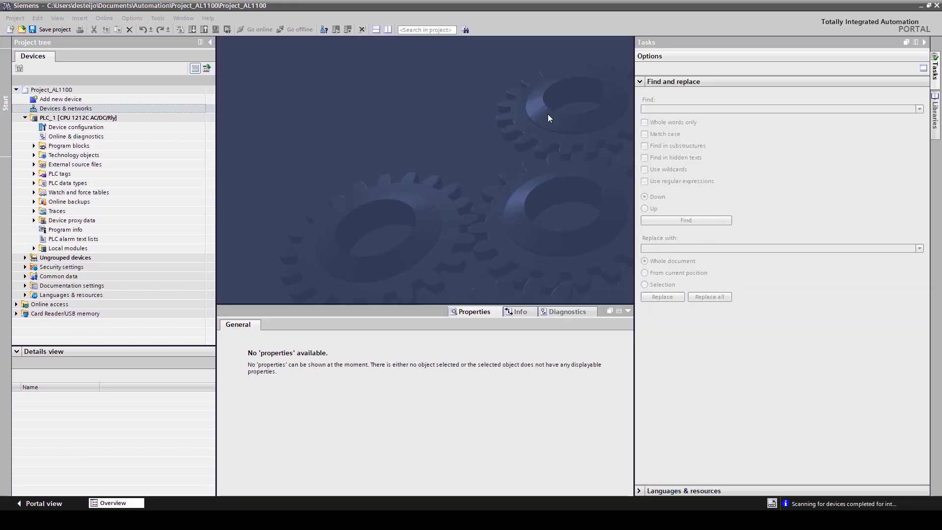
# Open the manager for general station description files (GSD).
pyautogui.click(396, 8)
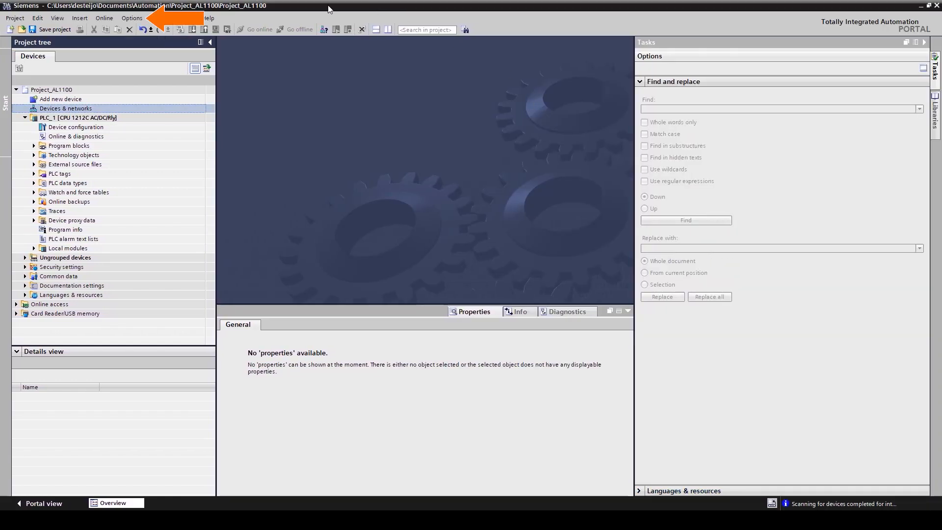
pyautogui.click(131, 18)
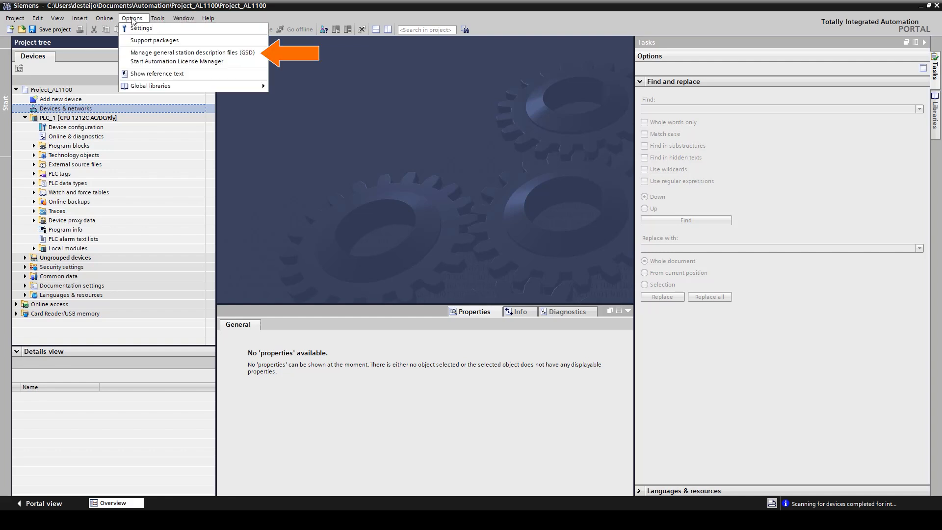
pyautogui.click(148, 53)
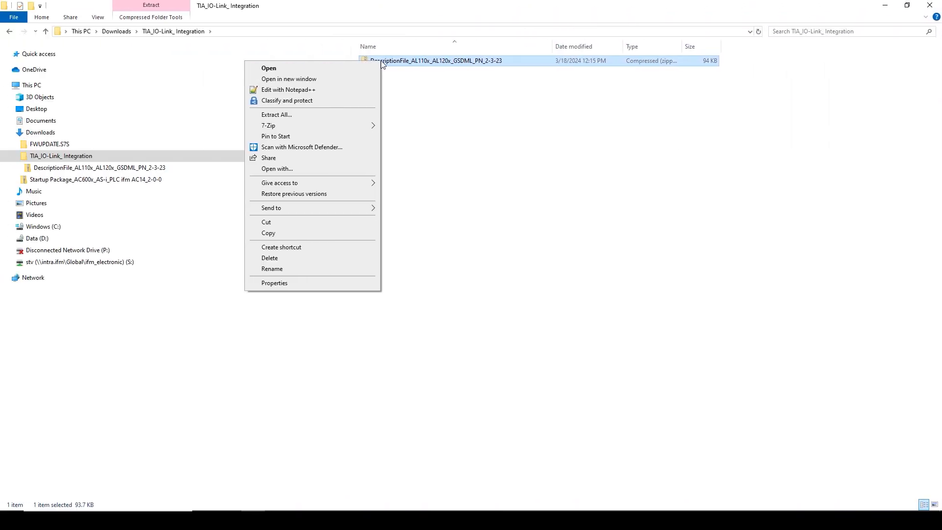
# In File Explorer, extract the DescriptionFile_AL110x_AL120x_GSDML_PN_2-3-23 archive with 7-Zip into a folder of the same name and open that folder.
pyautogui.moveTo(328, 128)
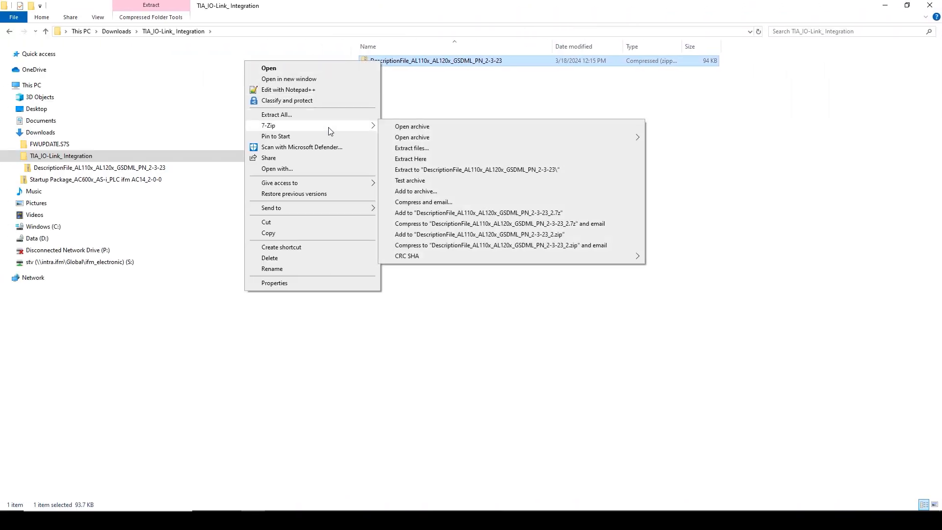
pyautogui.click(436, 170)
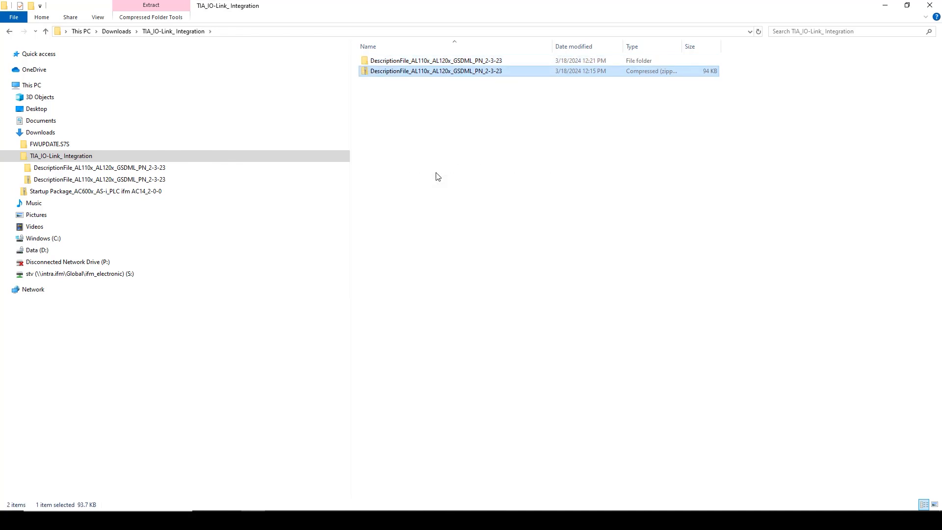
pyautogui.click(398, 62)
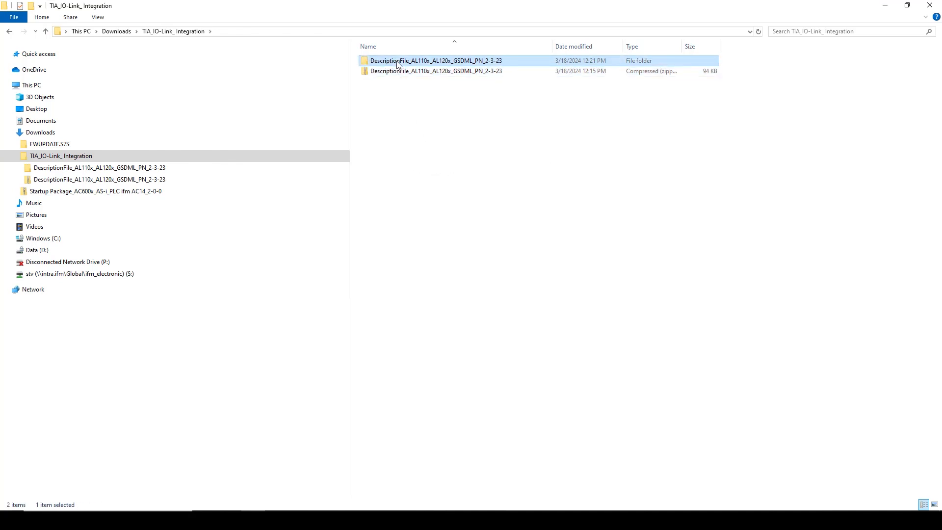
pyautogui.doubleClick(398, 61)
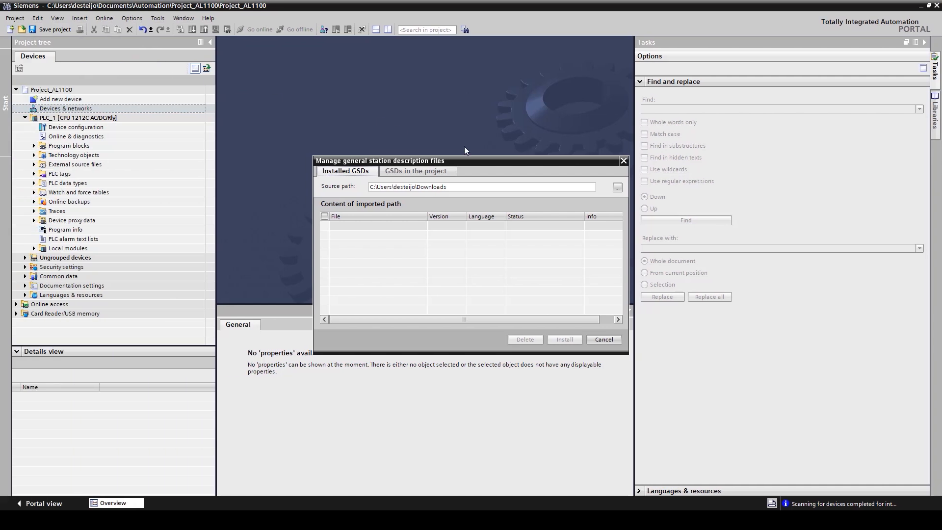
# Back in TIA Portal, set the GSD source path to the extracted DescriptionFile_AL110x_AL120x_GSDML_PN_2-3-23 folder in Downloads\TIA_IO-Link_ Integration.
pyautogui.click(617, 187)
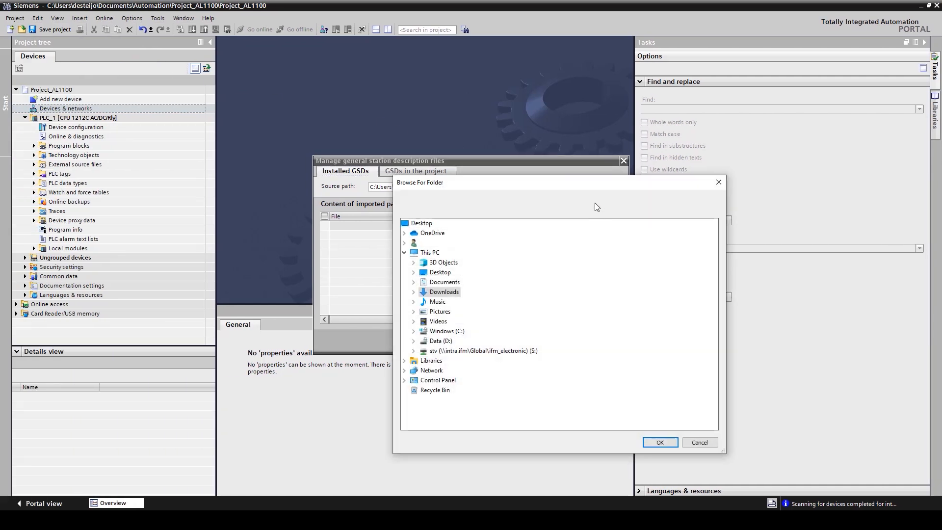
pyautogui.click(414, 293)
pyautogui.click(423, 311)
pyautogui.click(444, 322)
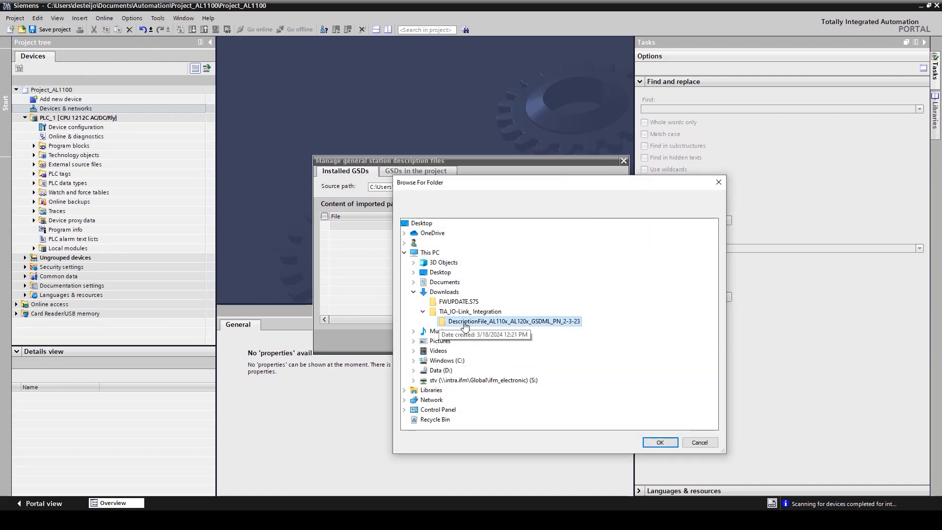
pyautogui.click(660, 442)
pyautogui.moveTo(498, 162); pyautogui.dragTo(414, 122)
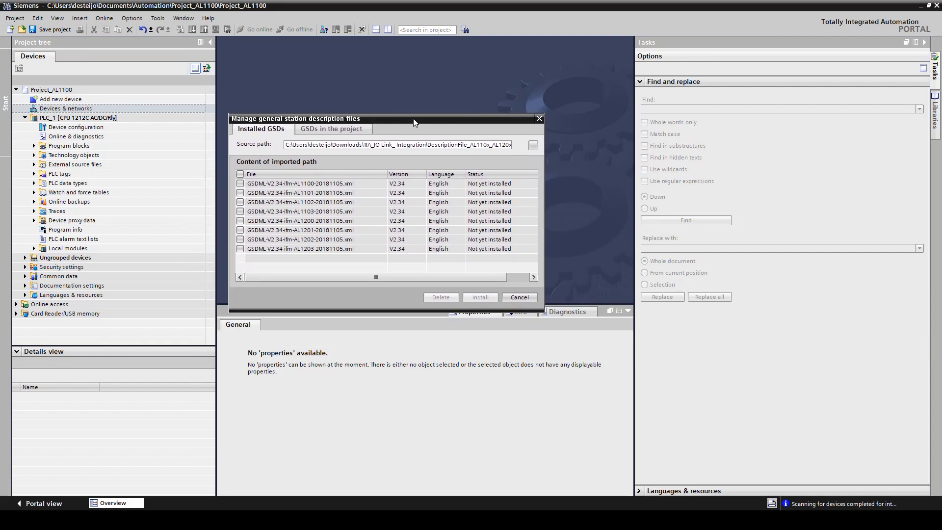
# Install all listed ifm GSDML files, AL1100 to AL1103 and AL1200 to AL1203, and close the installation result.
pyautogui.click(239, 173)
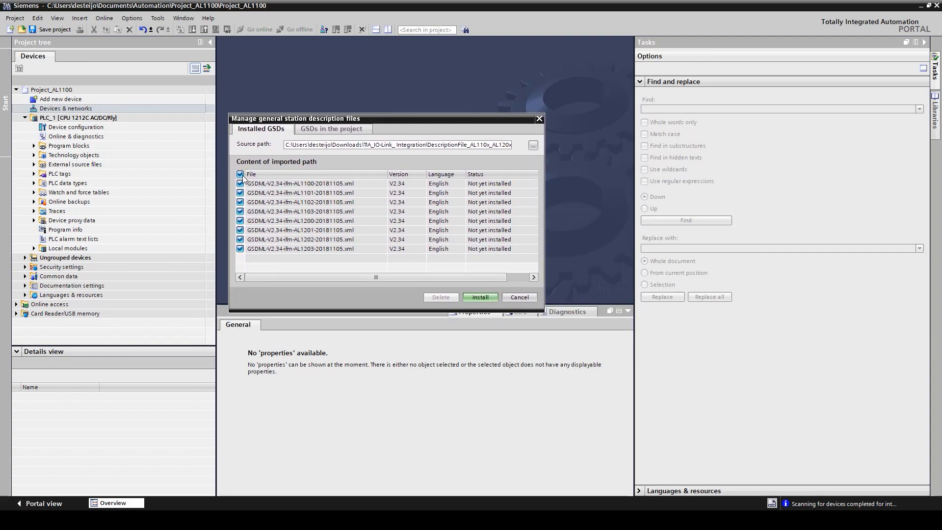
pyautogui.click(486, 298)
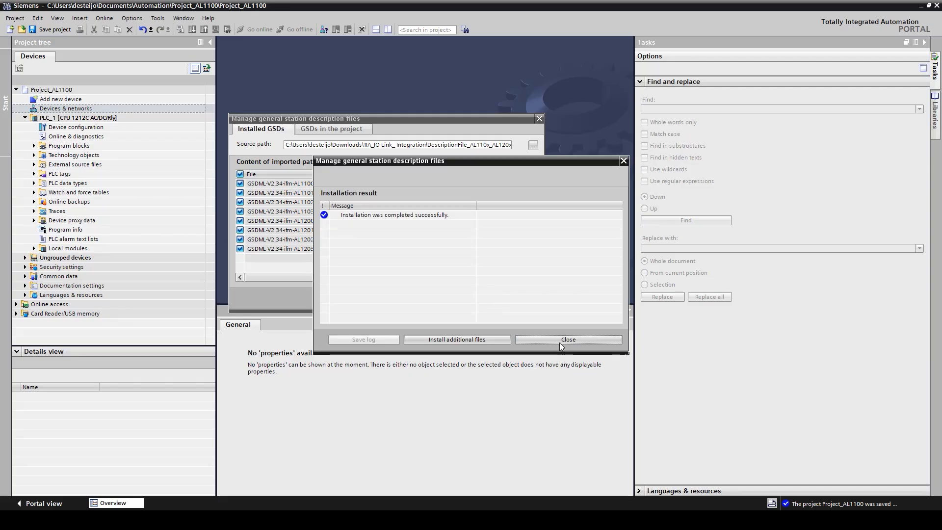
pyautogui.click(563, 341)
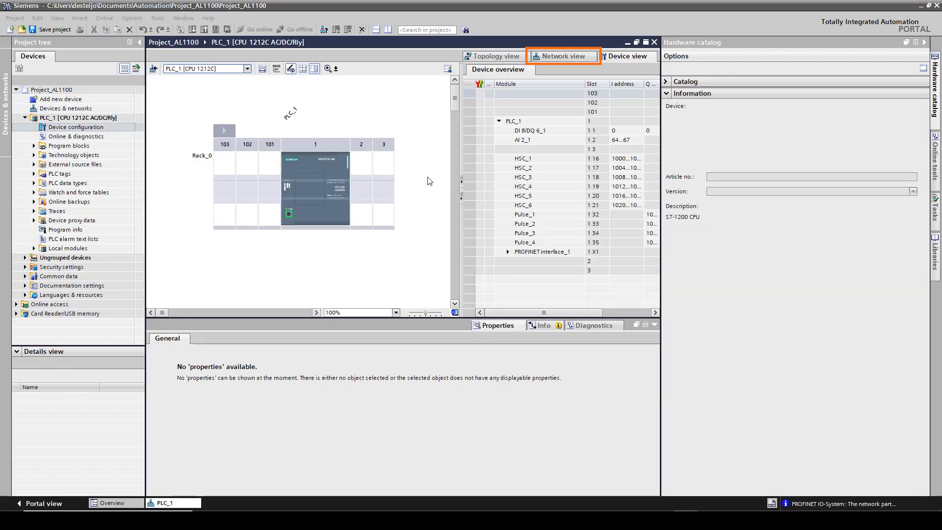
# Show the network view and expand the hardware catalog to Other field devices, PROFINET IO, I/O, ifm electronic.
pyautogui.click(548, 55)
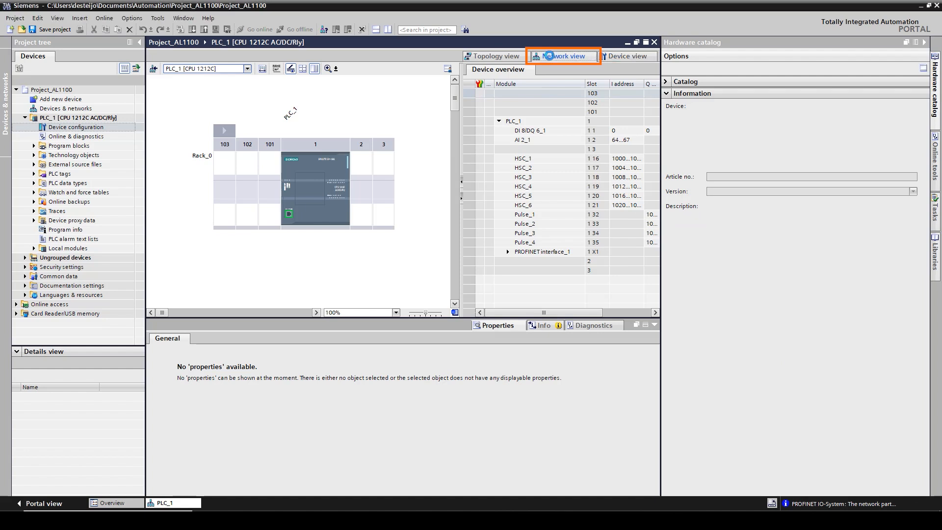
pyautogui.click(670, 83)
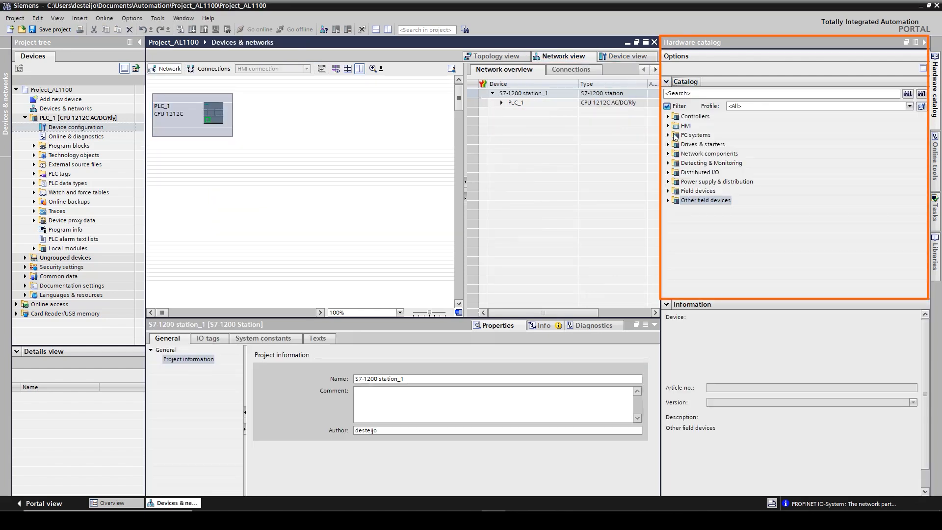
pyautogui.click(667, 200)
pyautogui.click(676, 219)
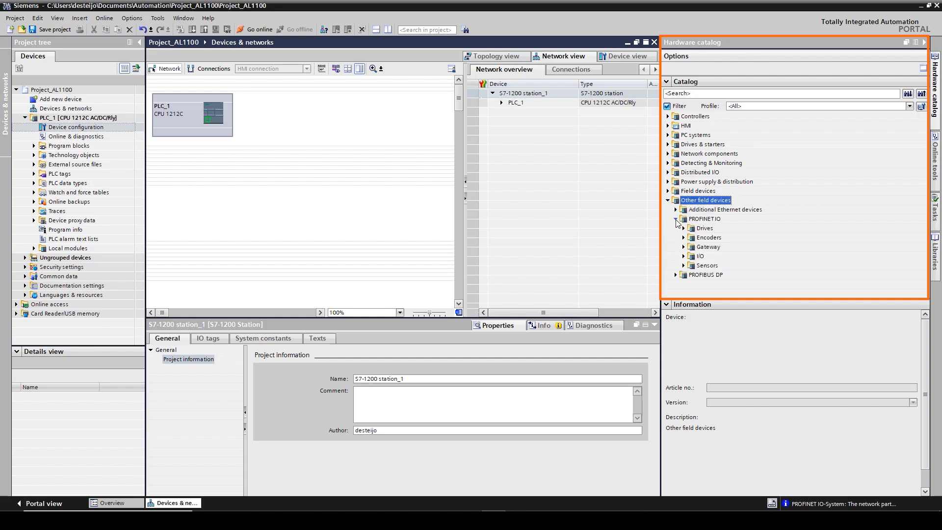
pyautogui.click(683, 256)
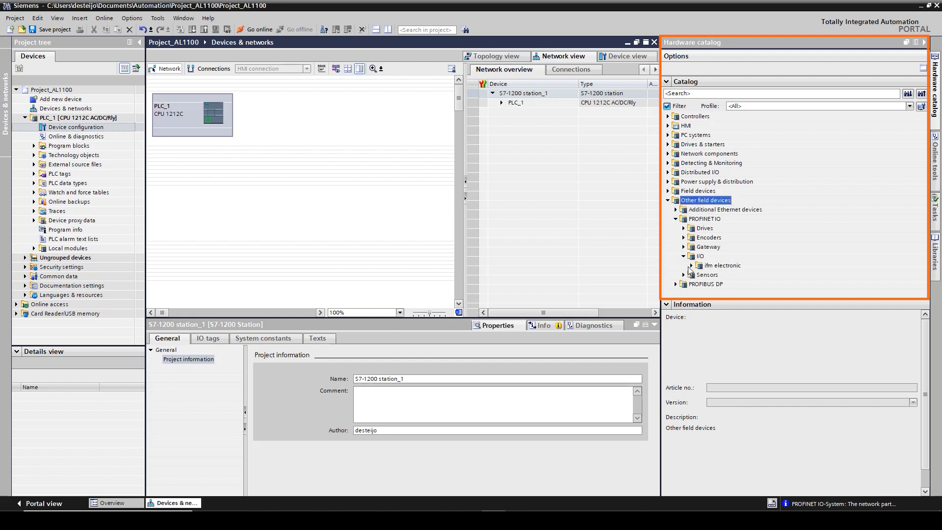
pyautogui.click(691, 266)
pyautogui.click(699, 275)
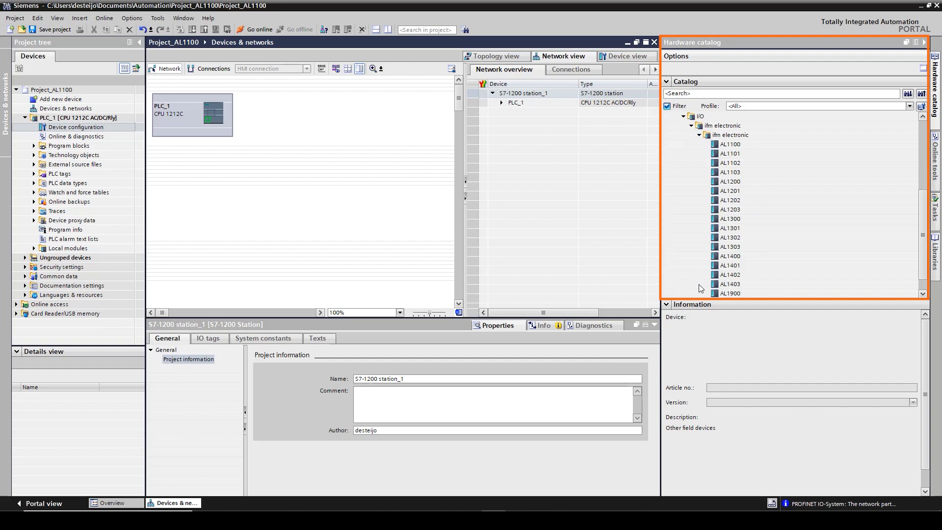
# Add the AL1100 IO-Link master beside PLC_1 in the network and assign it to PLC_1 as its IO controller.
pyautogui.click(731, 144)
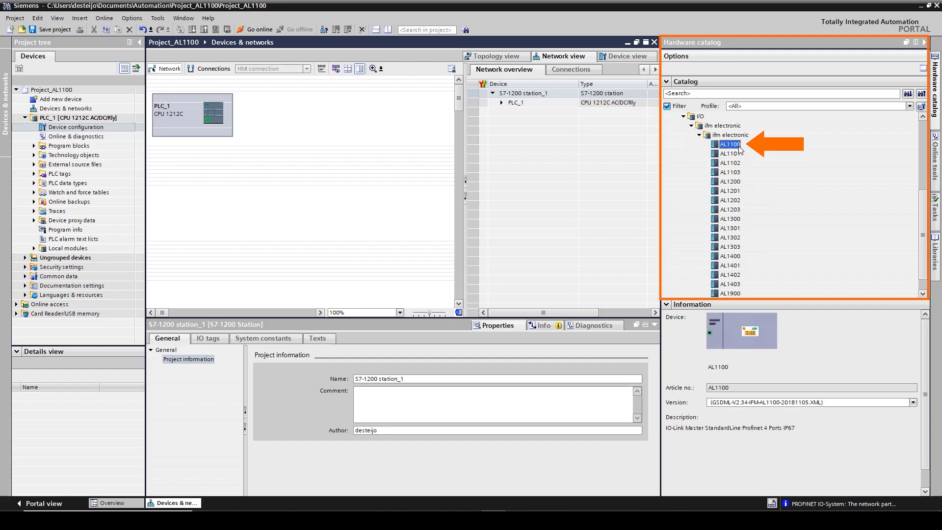
pyautogui.moveTo(738, 143); pyautogui.dragTo(344, 115)
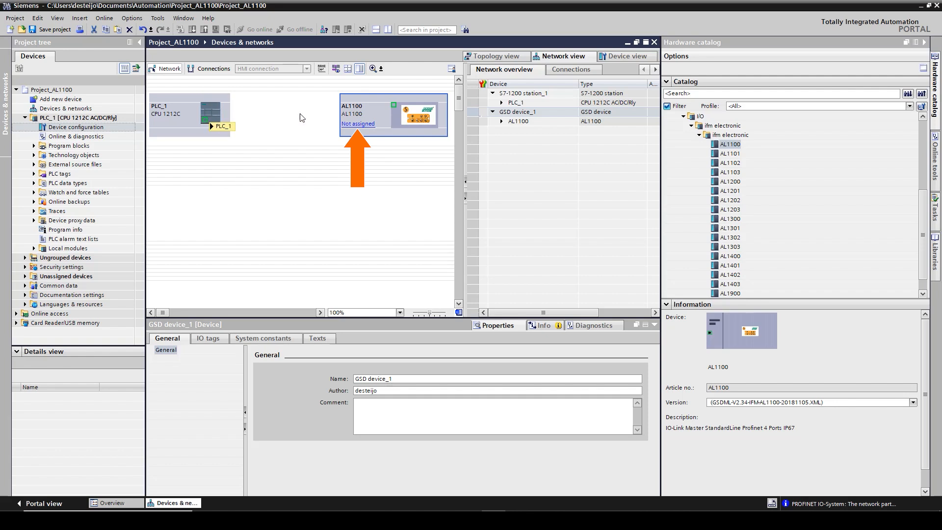
pyautogui.click(363, 126)
pyautogui.click(361, 134)
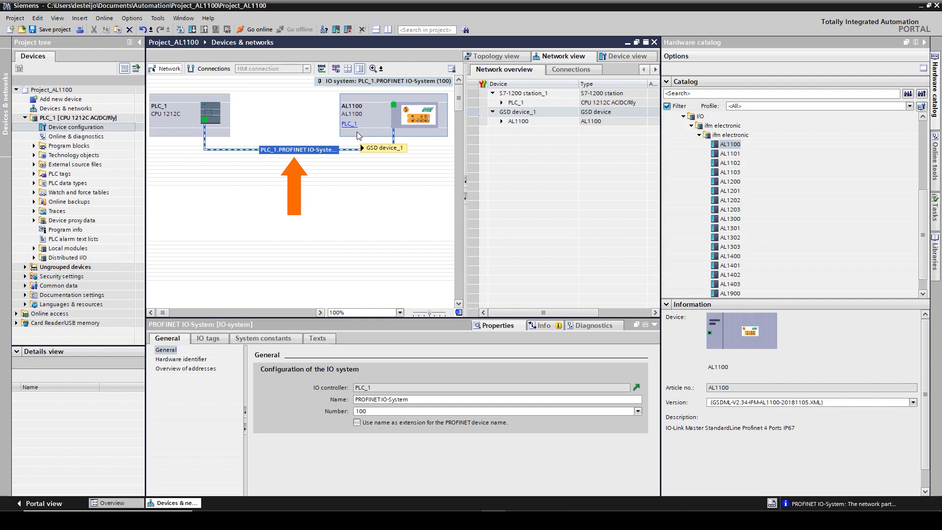
# Review the AL1100's Ethernet address properties, including its subnet, IP protocol settings and PROFINET device name.
pyautogui.click(422, 120)
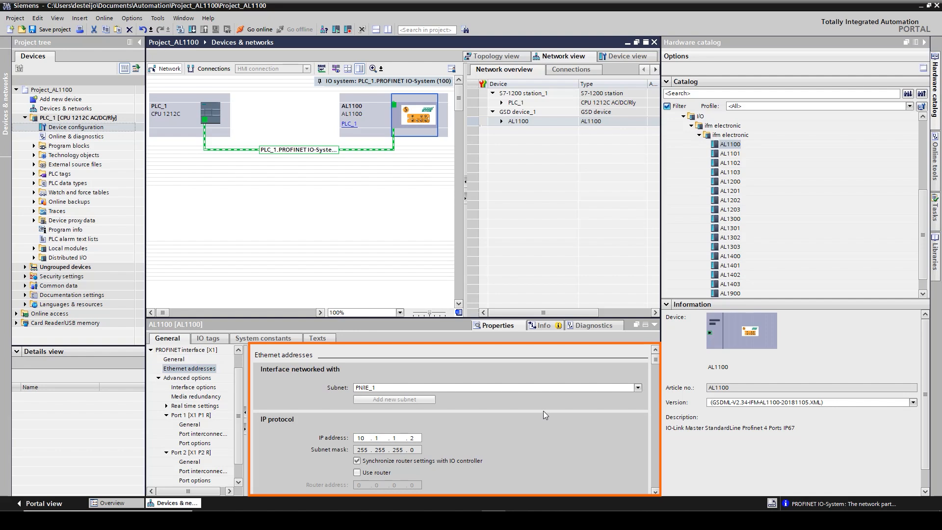
pyautogui.scroll(-1, 543, 410)
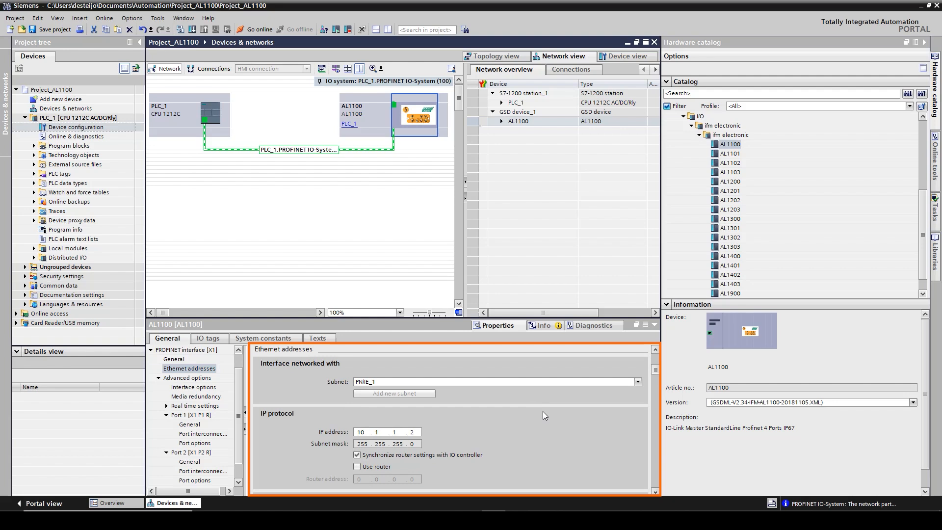
pyautogui.scroll(-1, 543, 416)
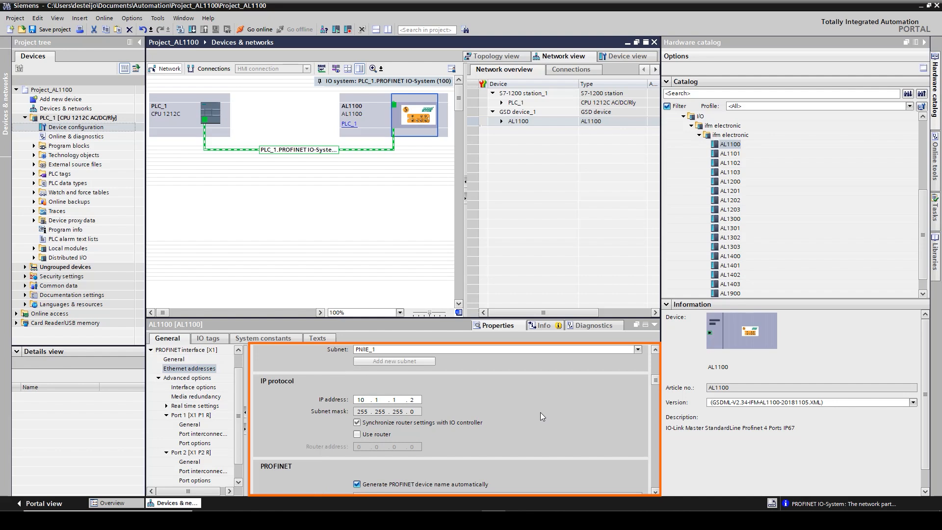
pyautogui.scroll(-2, 540, 411)
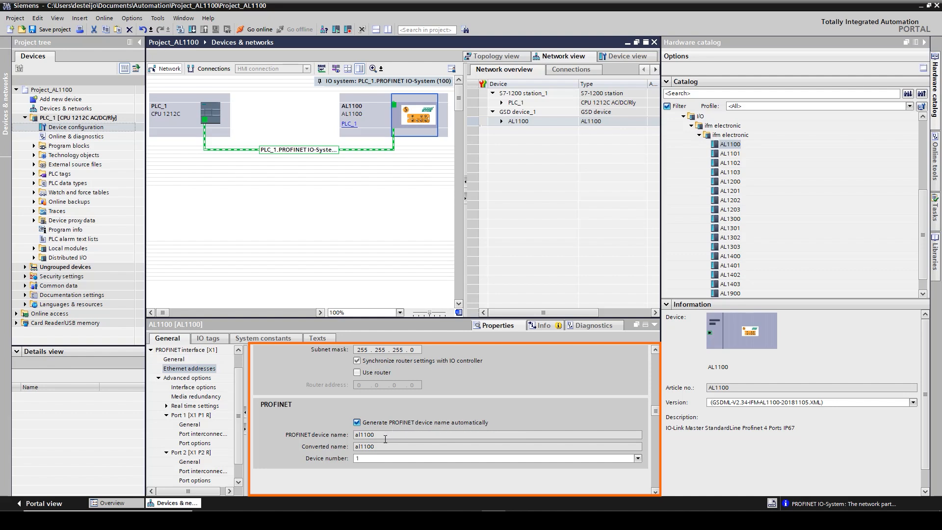
pyautogui.click(367, 435)
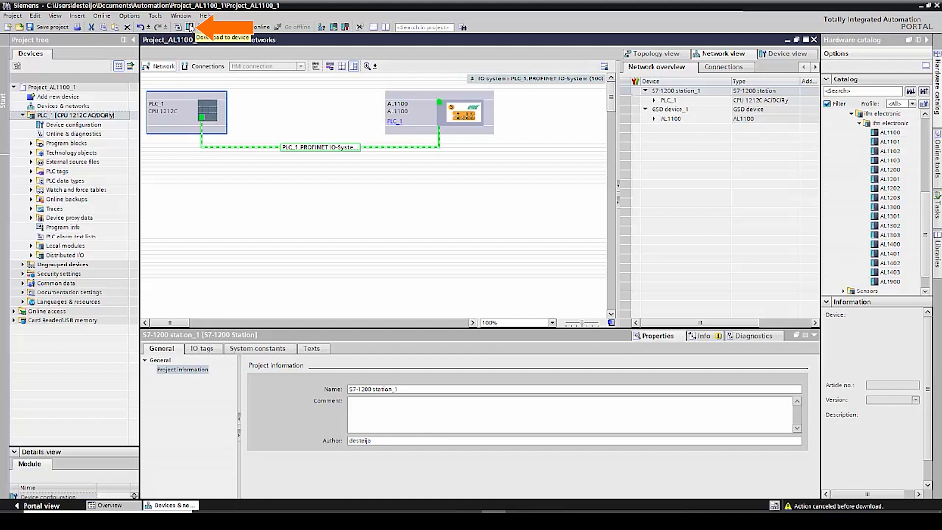
# Download the configuration to PLC_1 found at 10.1.1.1 over PN/IE, and finish with the modules set to start.
pyautogui.click(190, 27)
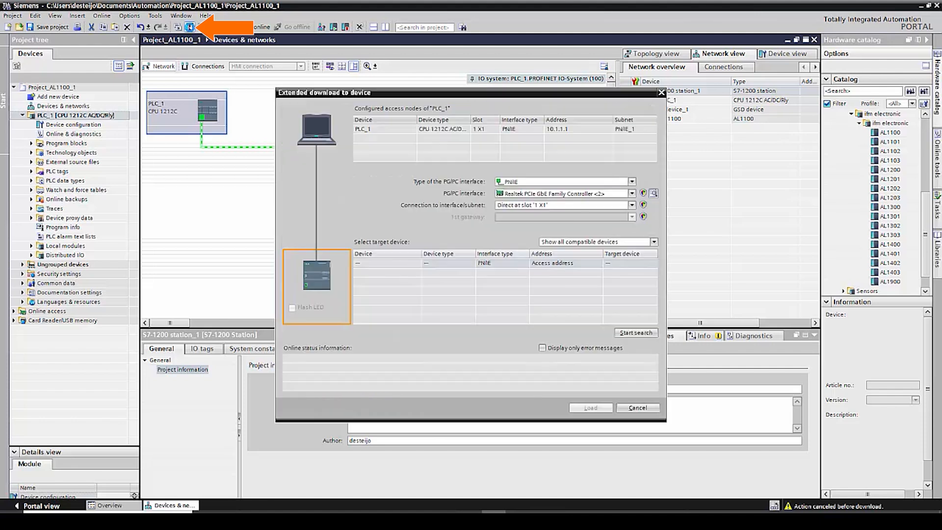
pyautogui.click(638, 334)
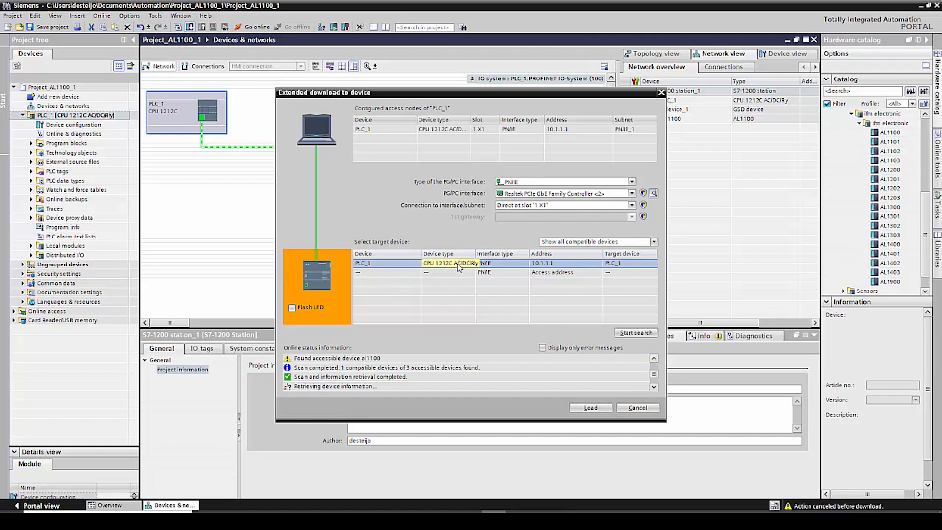
pyautogui.click(594, 408)
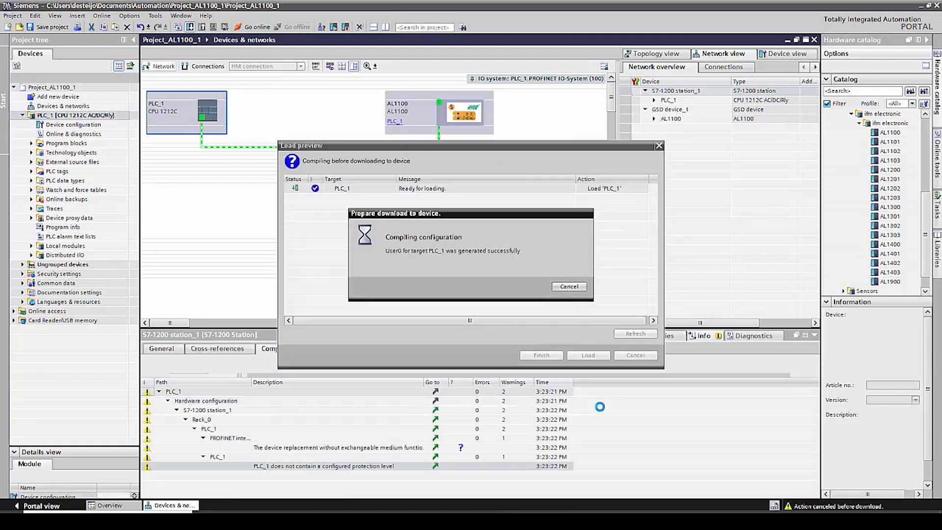
pyautogui.click(601, 283)
pyautogui.click(644, 281)
pyautogui.click(632, 296)
pyautogui.click(599, 355)
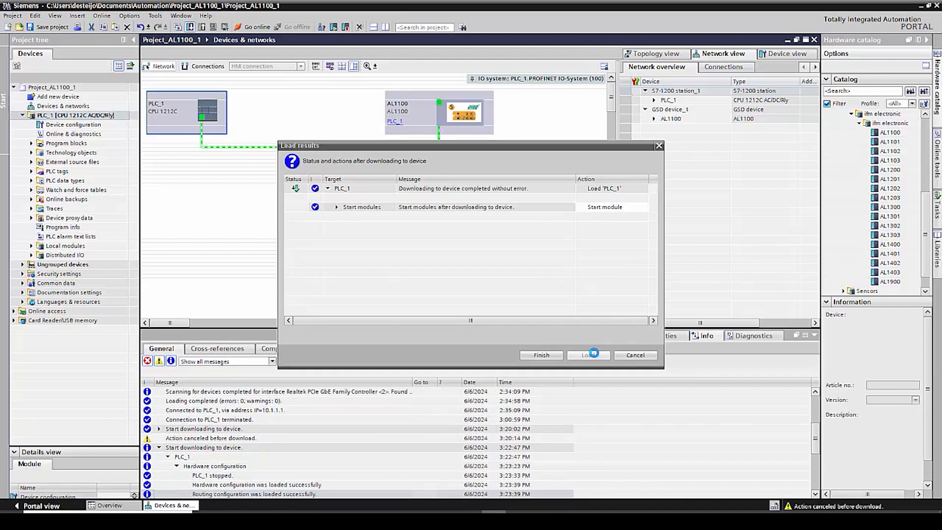
pyautogui.click(540, 355)
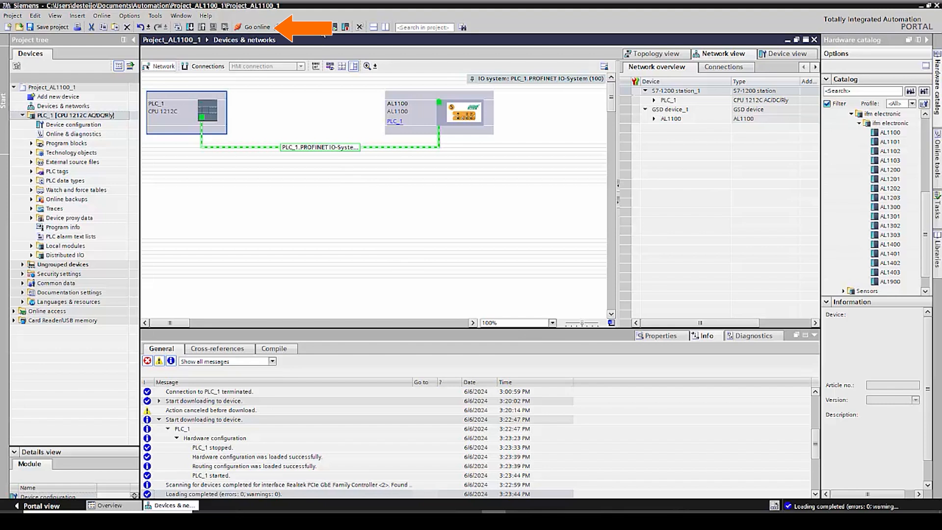
# Go online to check the status of PLC_1 and the AL1100 in the network view, and go back offline.
pyautogui.click(255, 27)
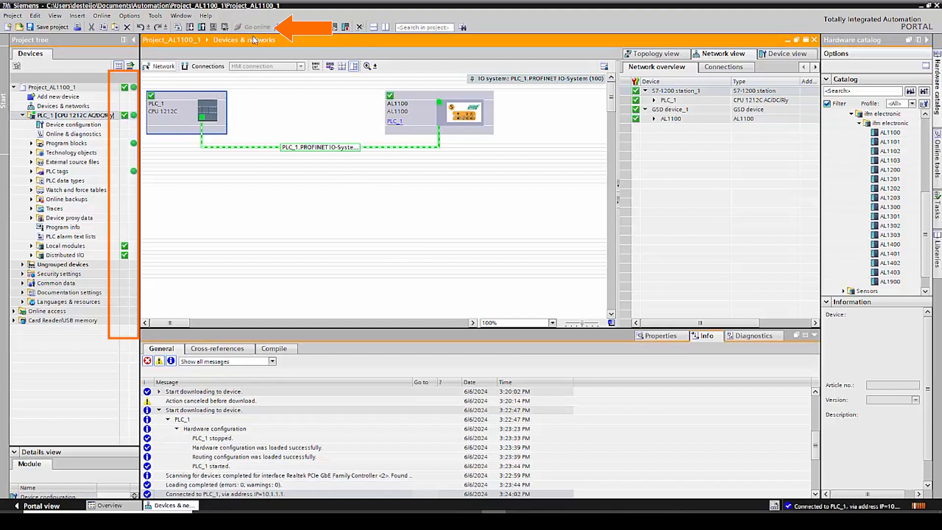
pyautogui.click(416, 118)
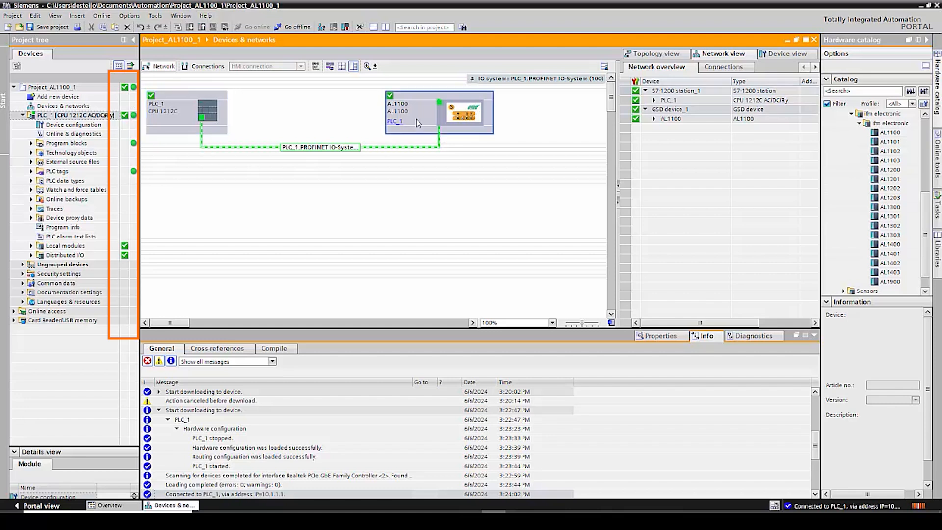
pyautogui.moveTo(614, 188); pyautogui.dragTo(525, 188)
pyautogui.click(295, 27)
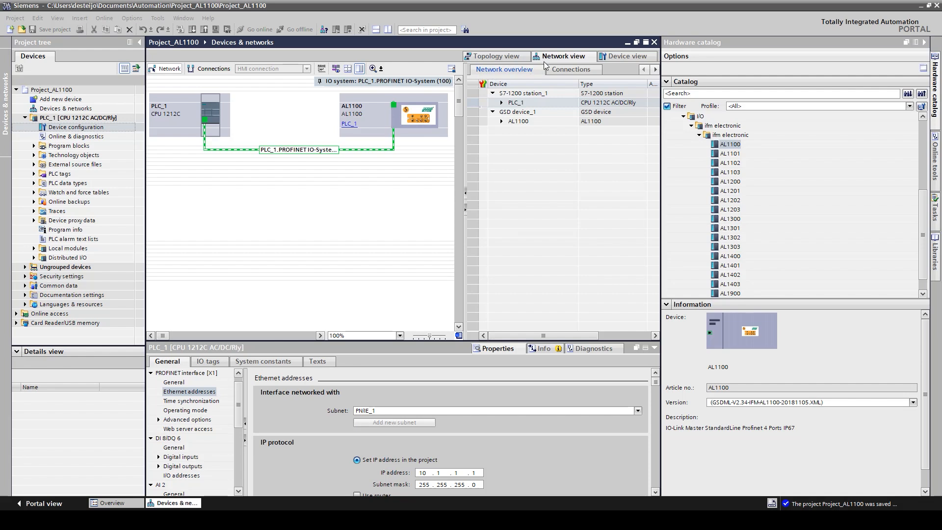
# Show the AL1100 IO-Link master in the device view.
pyautogui.click(612, 57)
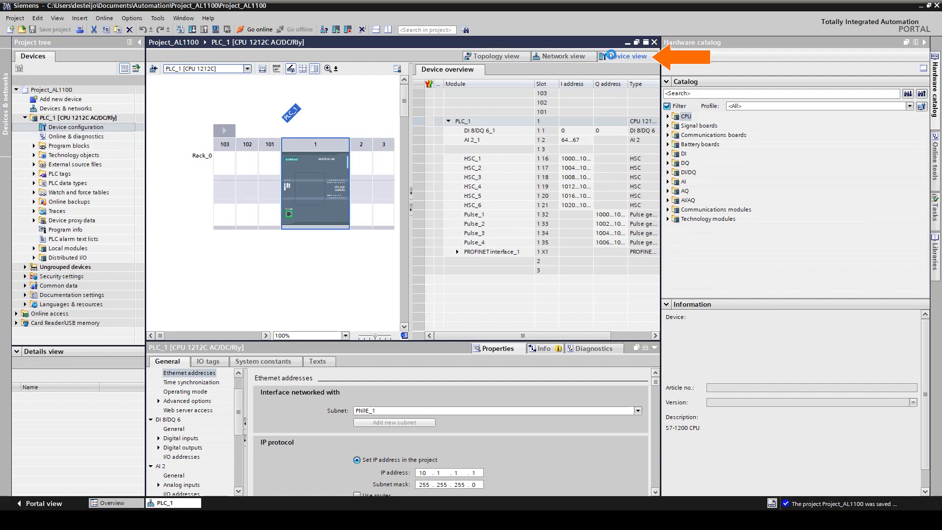
pyautogui.click(247, 68)
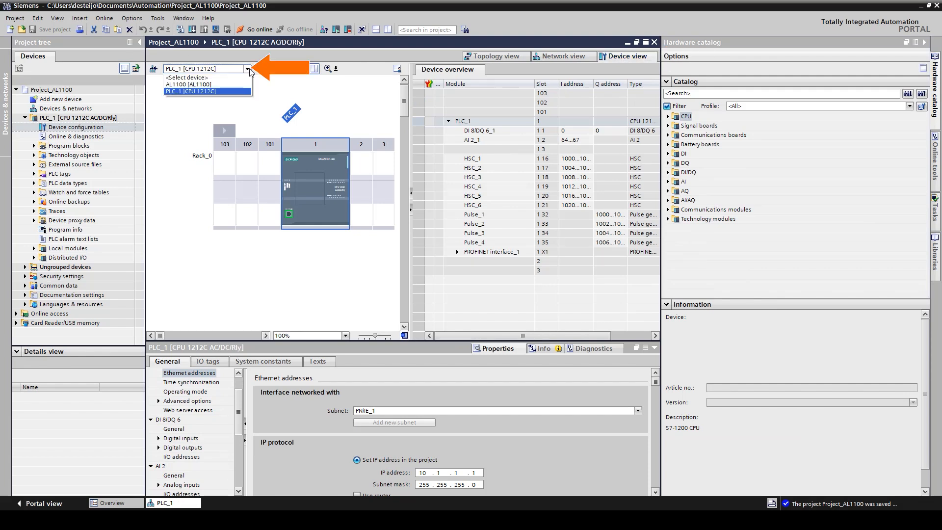
pyautogui.click(217, 88)
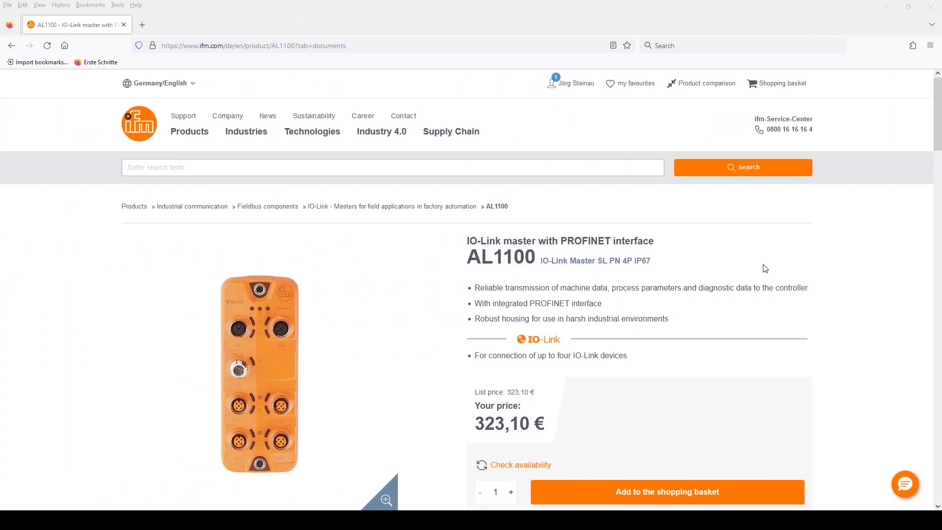
# On the ifm website, find the O5D100 distance sensor and open its English PDF IO-Link Interface Description from the downloads.
pyautogui.click(148, 167)
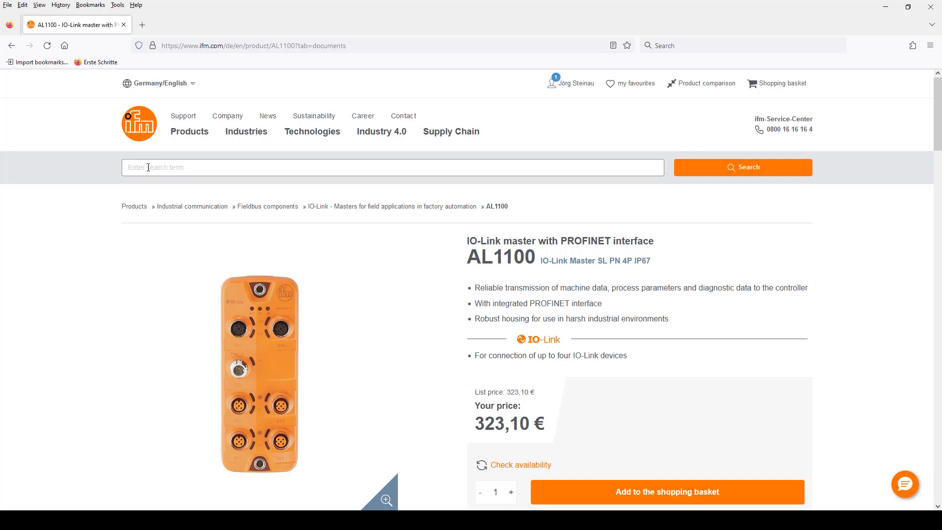
pyautogui.write('O5D')
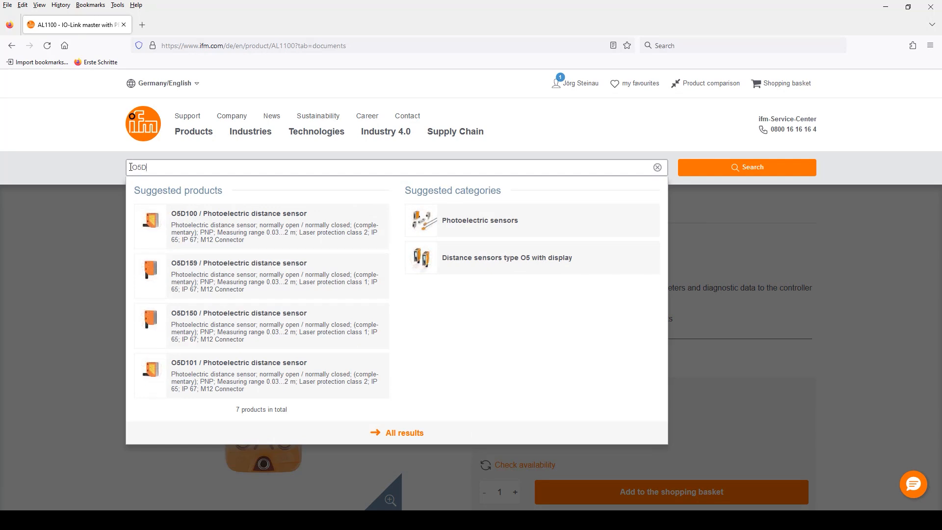
pyautogui.click(196, 217)
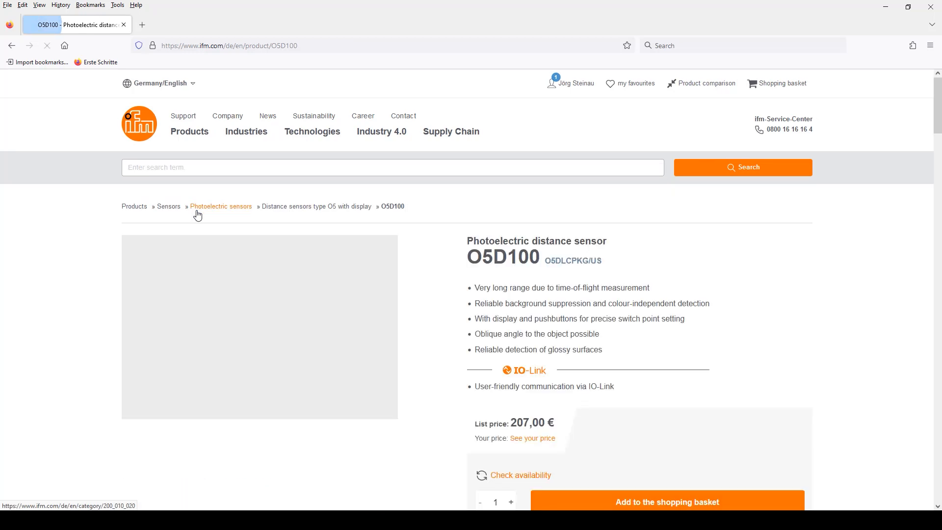
pyautogui.scroll(-9, 290, 252)
pyautogui.click(437, 274)
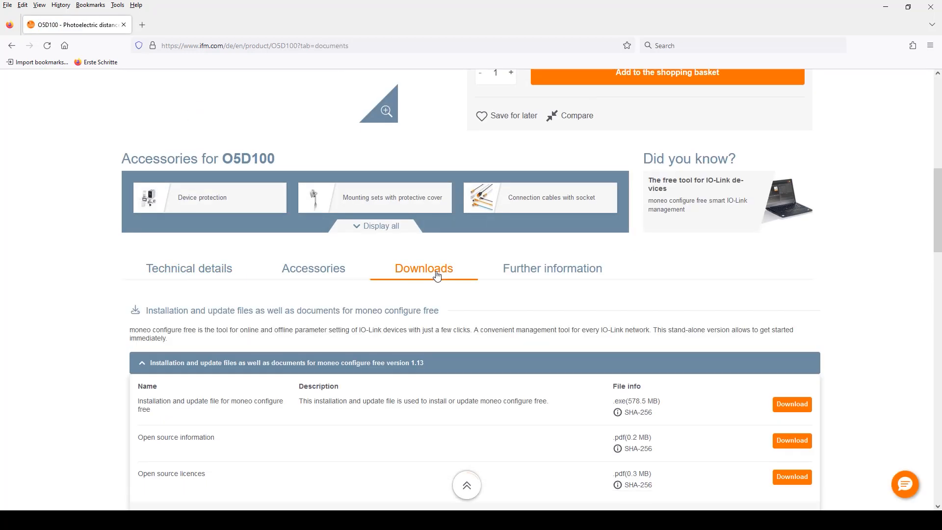
pyautogui.scroll(-15, 435, 283)
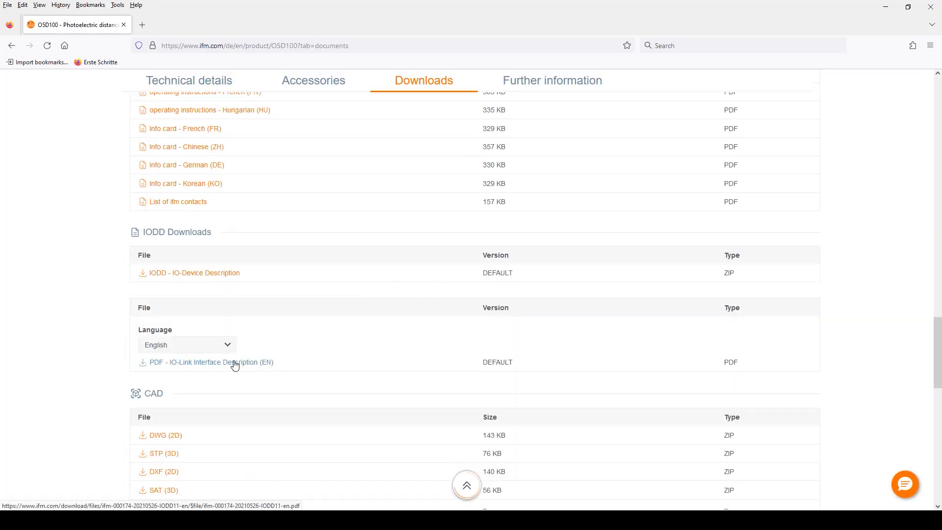
pyautogui.click(235, 363)
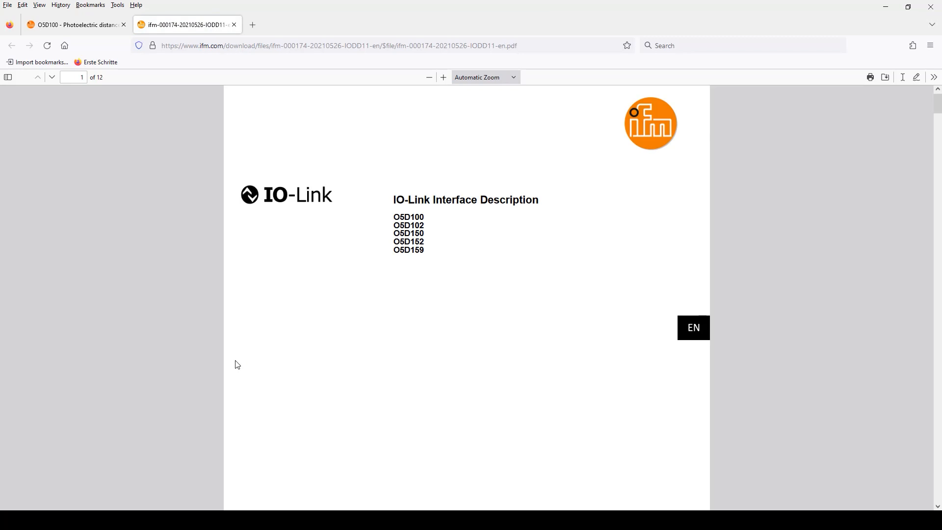
# Look up the sensor's process data input structure in the Observation section of the interface description.
pyautogui.scroll(-20, 603, 284)
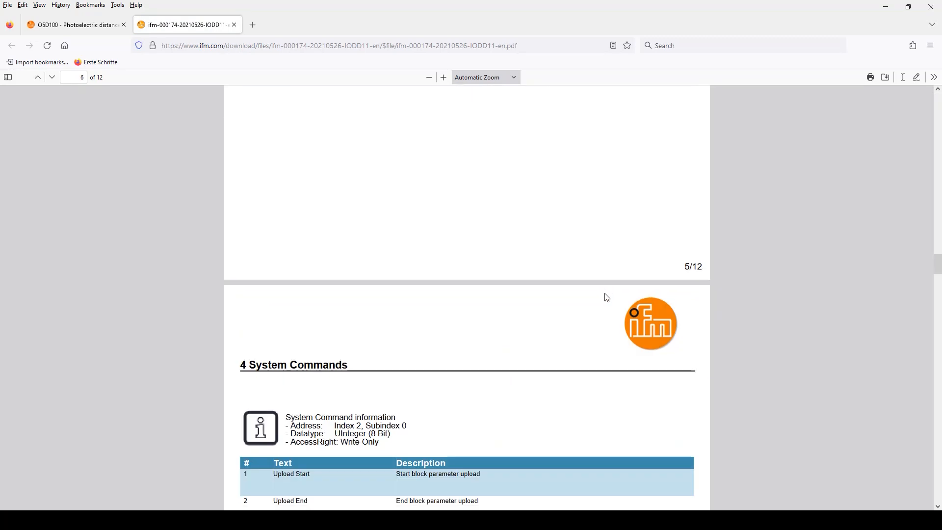
pyautogui.scroll(-15, 606, 297)
pyautogui.scroll(-7, 612, 301)
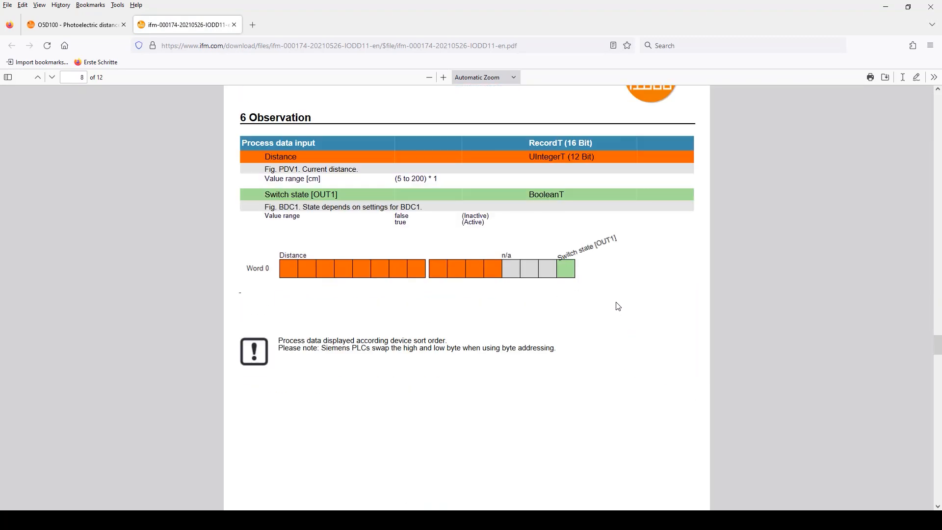
pyautogui.scroll(2, 641, 307)
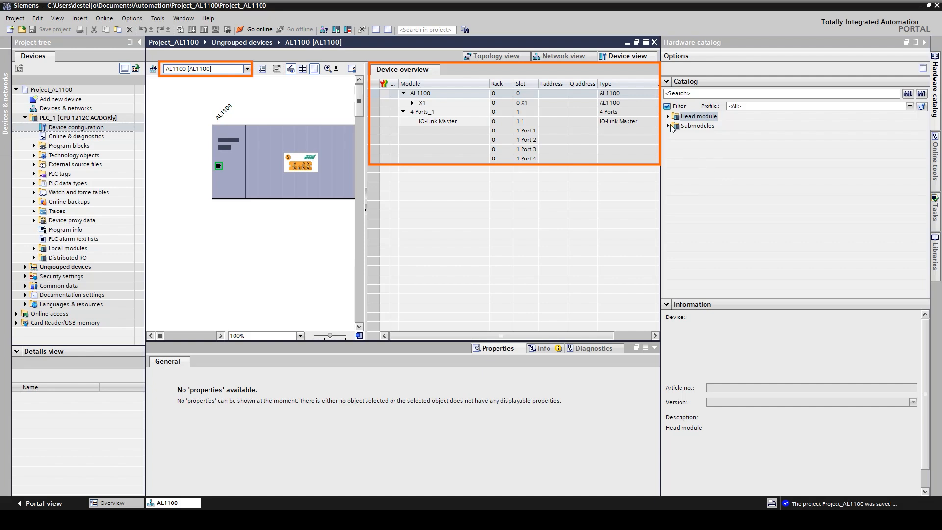
# In TIA Portal, assign the IO-Link In 2 Byte + PQI submodule to Port 1 of the AL1100.
pyautogui.click(669, 126)
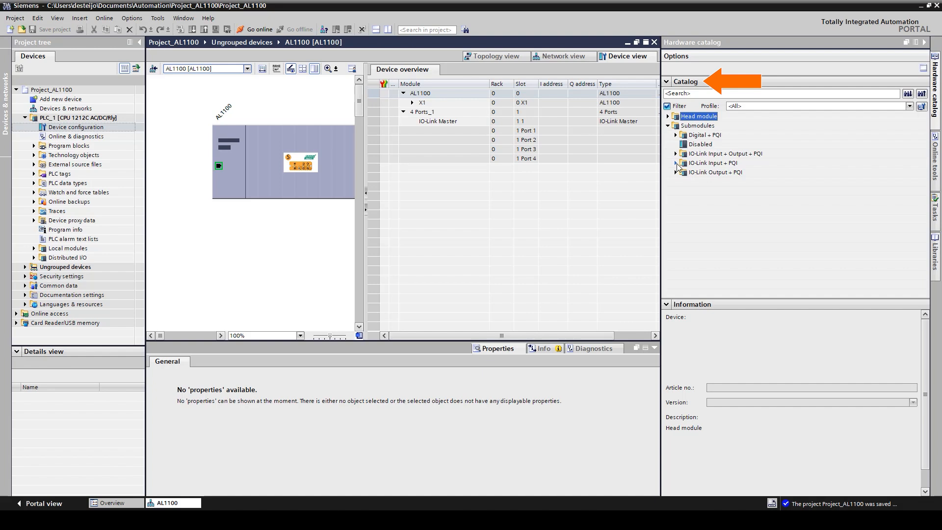
pyautogui.click(676, 163)
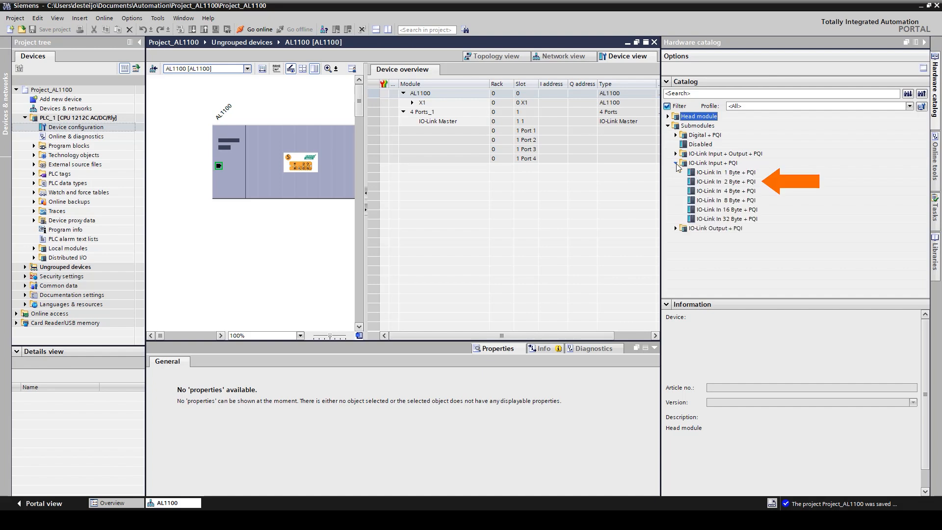
pyautogui.click(700, 185)
pyautogui.moveTo(701, 185); pyautogui.dragTo(441, 137)
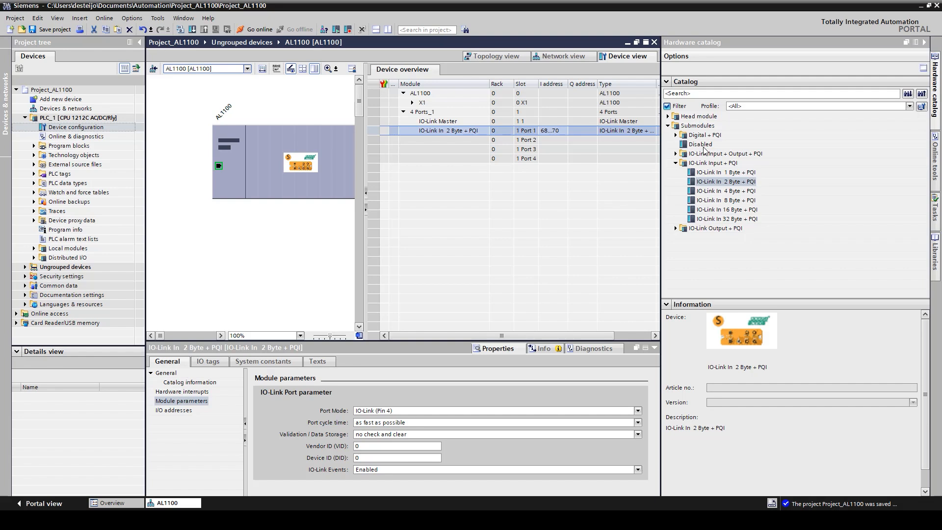
# Assign the Disabled submodule to Ports 2, 3 and 4 of the AL1100.
pyautogui.moveTo(703, 149); pyautogui.dragTo(485, 141)
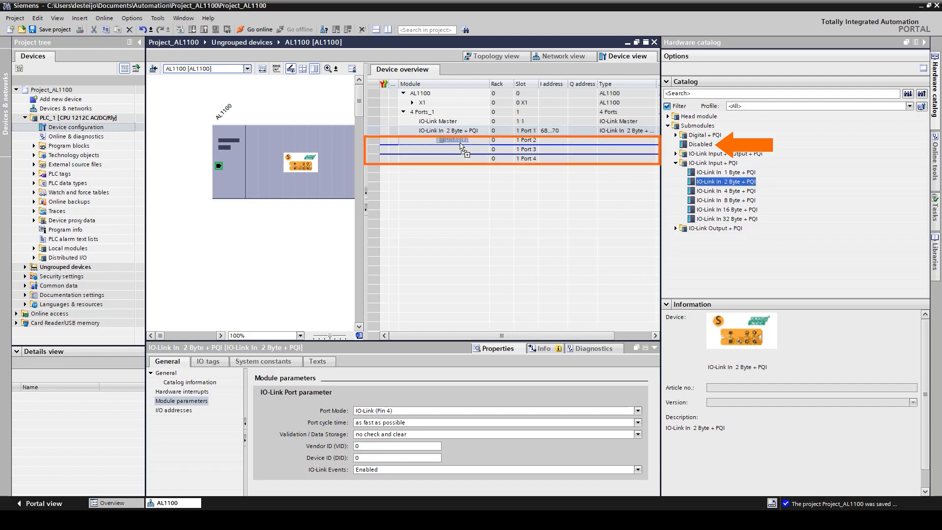
pyautogui.moveTo(694, 147); pyautogui.dragTo(444, 150)
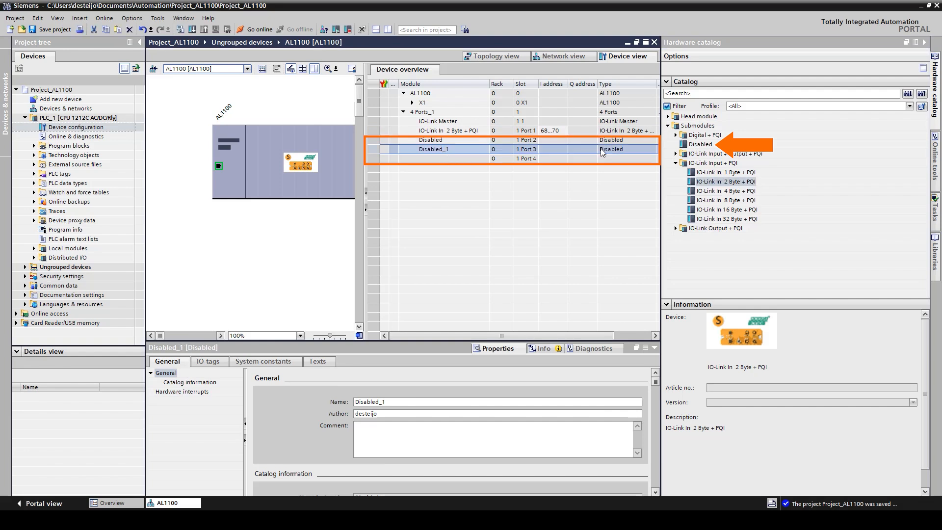
pyautogui.moveTo(710, 146); pyautogui.dragTo(465, 168)
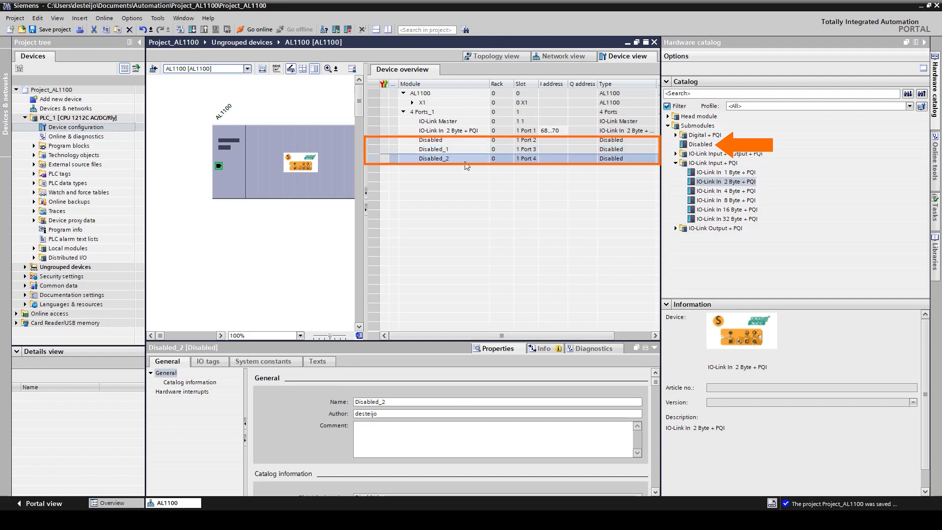
# Enlarge the properties area and review the catalog information and module parameters of the Port 1 submodule.
pyautogui.click(468, 132)
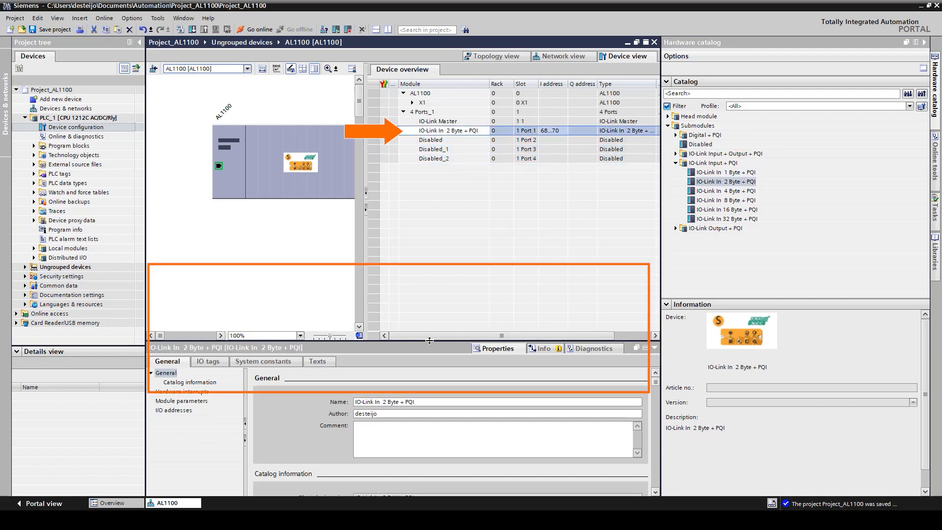
pyautogui.moveTo(429, 341); pyautogui.dragTo(429, 252)
pyautogui.scroll(-2, 436, 408)
pyautogui.click(169, 294)
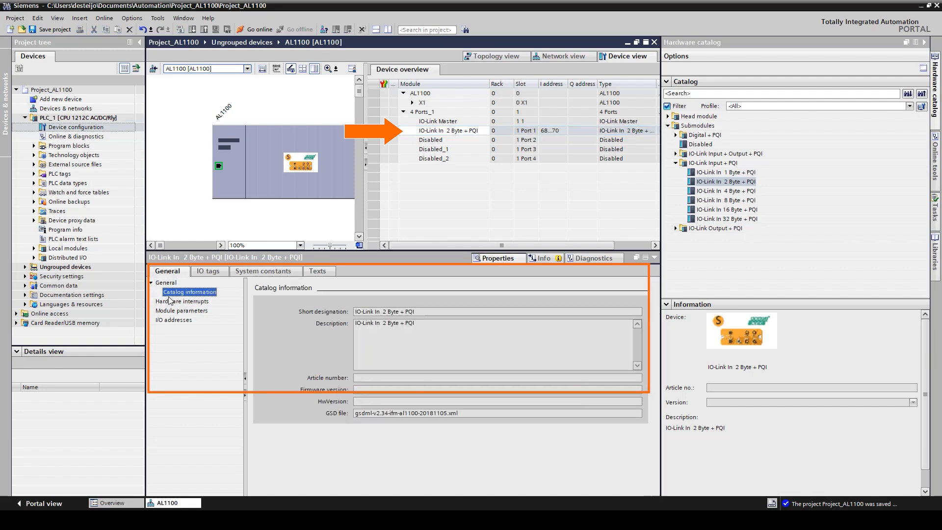
pyautogui.click(173, 311)
pyautogui.click(372, 344)
pyautogui.click(371, 345)
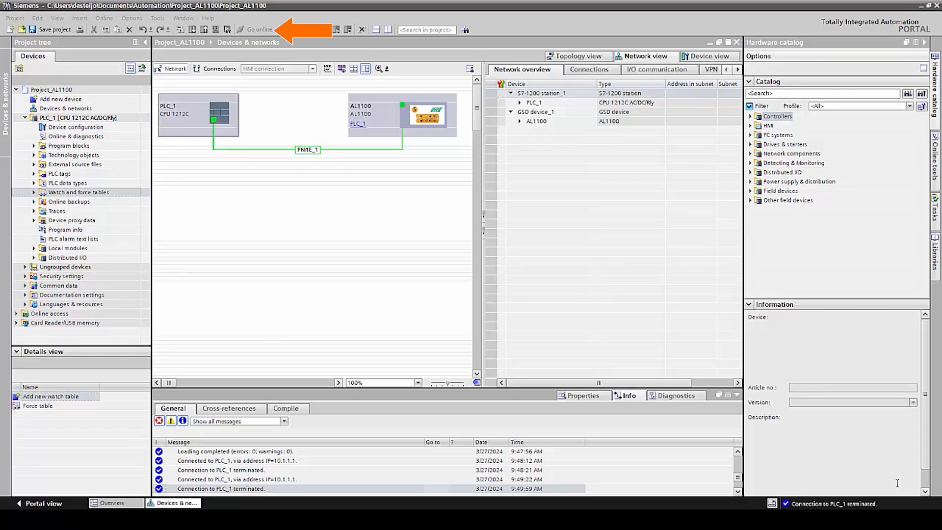
# Go online with PLC_1 and bring up the AL1100's device view.
pyautogui.click(270, 8)
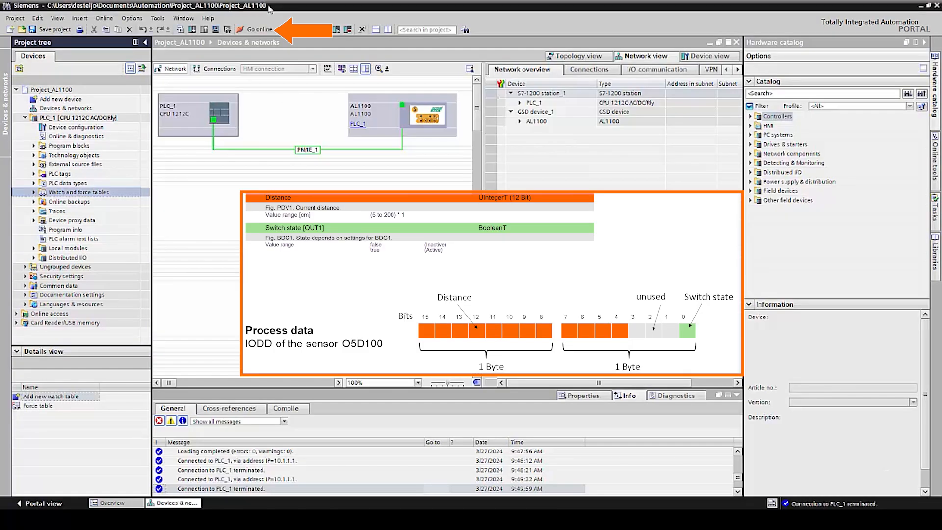
pyautogui.click(249, 33)
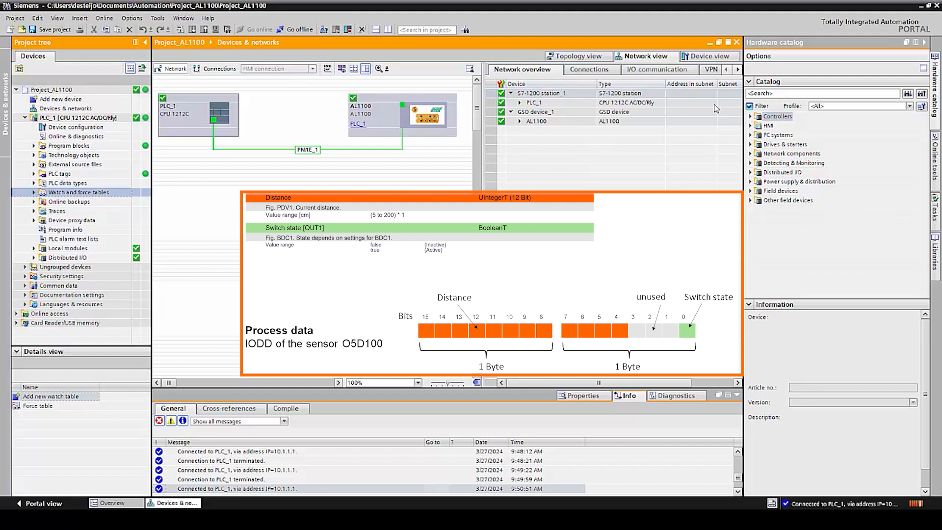
pyautogui.click(716, 58)
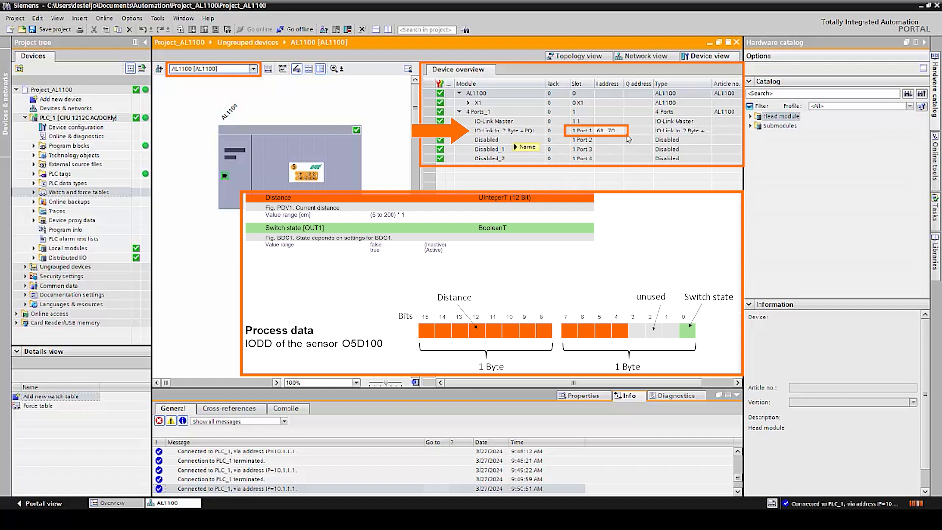
# Narrow the Q address column and widen the Type column in the AL1100's device overview.
pyautogui.moveTo(712, 84); pyautogui.dragTo(715, 85)
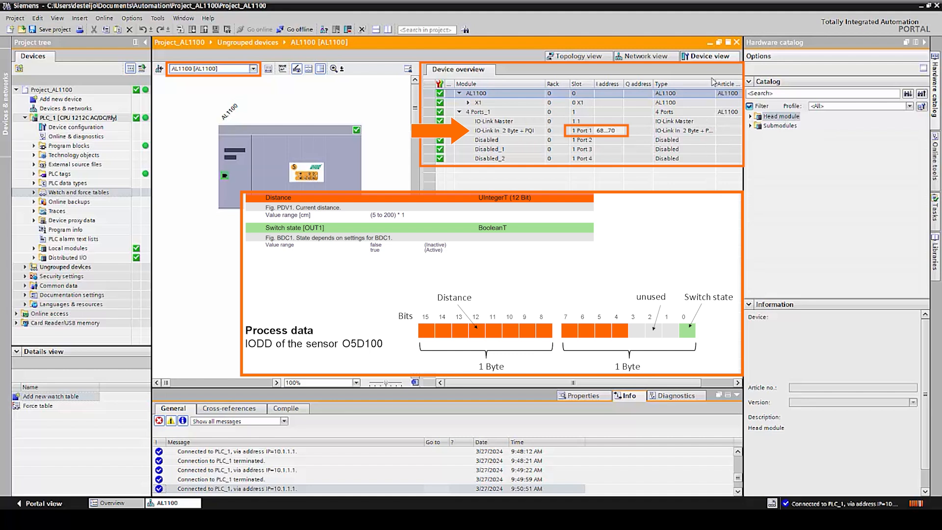
pyautogui.moveTo(653, 84); pyautogui.dragTo(640, 84)
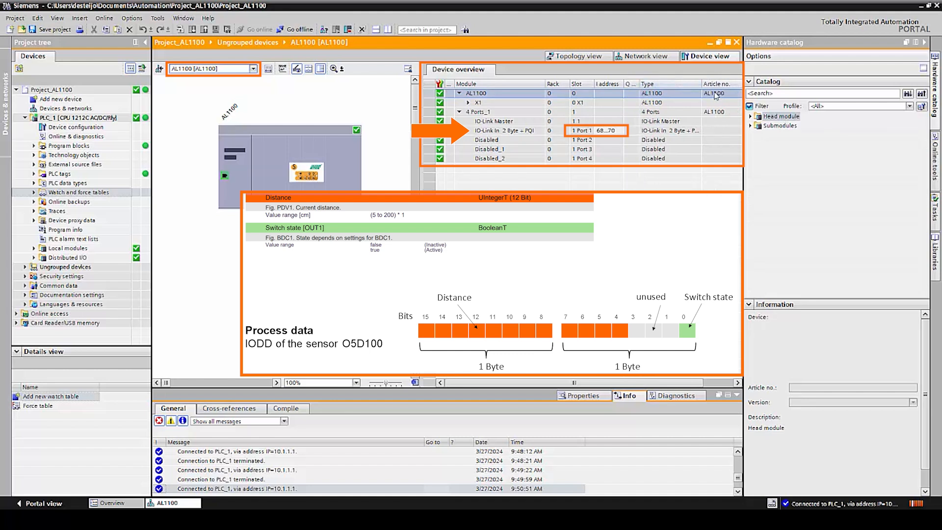
pyautogui.moveTo(701, 84); pyautogui.dragTo(723, 84)
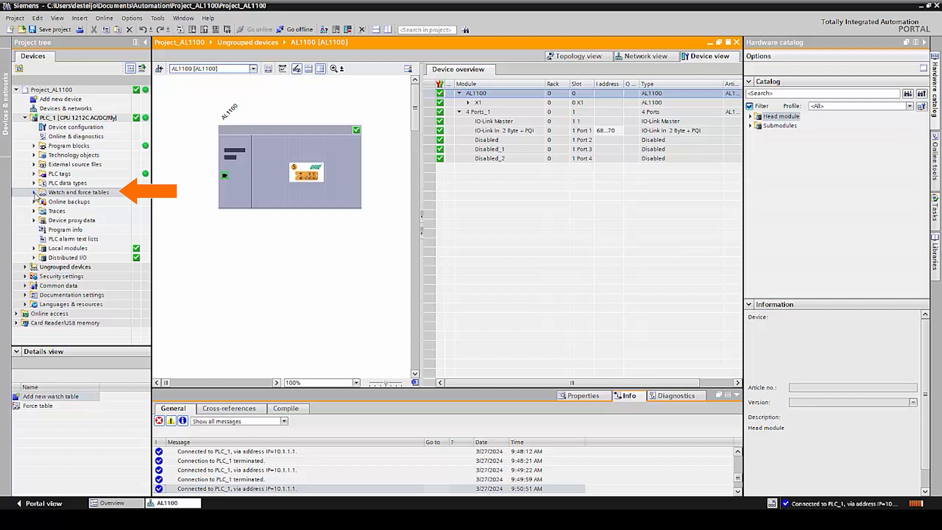
# Add a new watch table to PLC_1 and position its window over the device view.
pyautogui.click(34, 192)
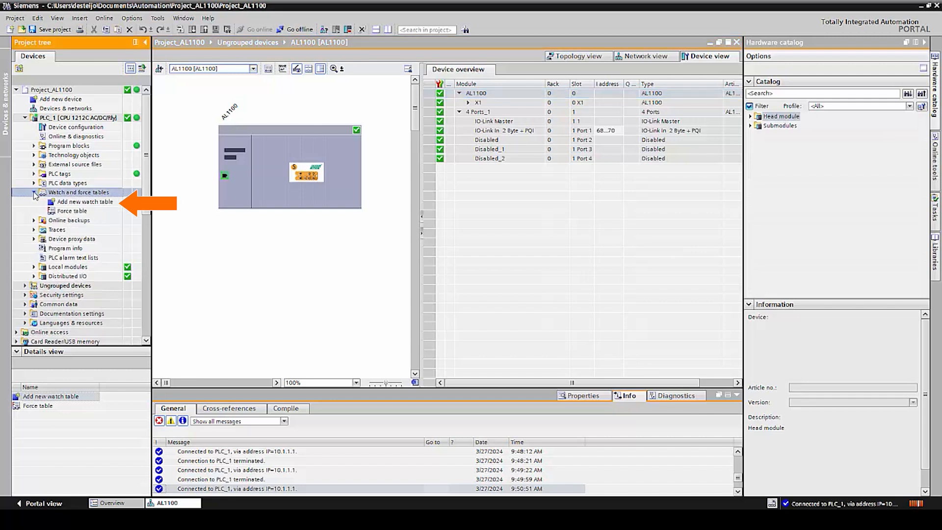
pyautogui.doubleClick(55, 206)
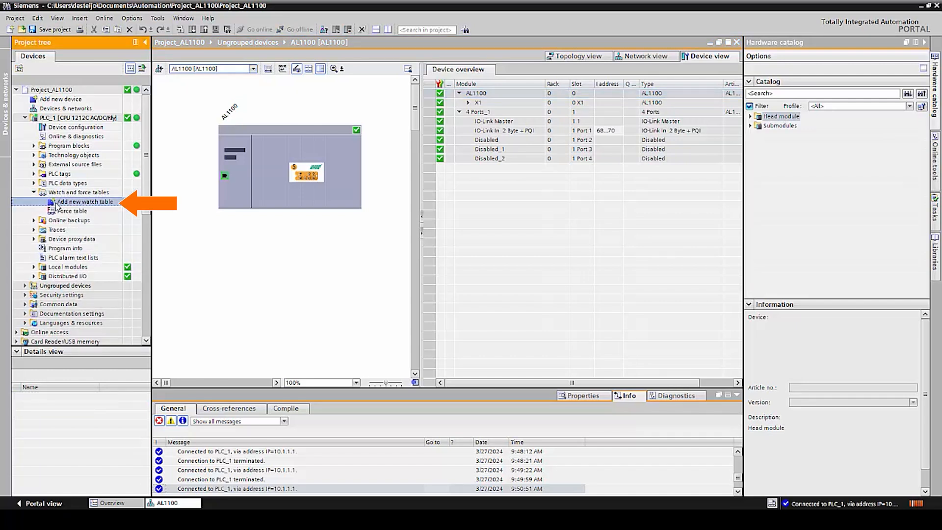
pyautogui.moveTo(469, 8); pyautogui.dragTo(788, 145)
# Add the address %IW68 to the watch table with the DEC display format and start monitoring it.
pyautogui.click(436, 194)
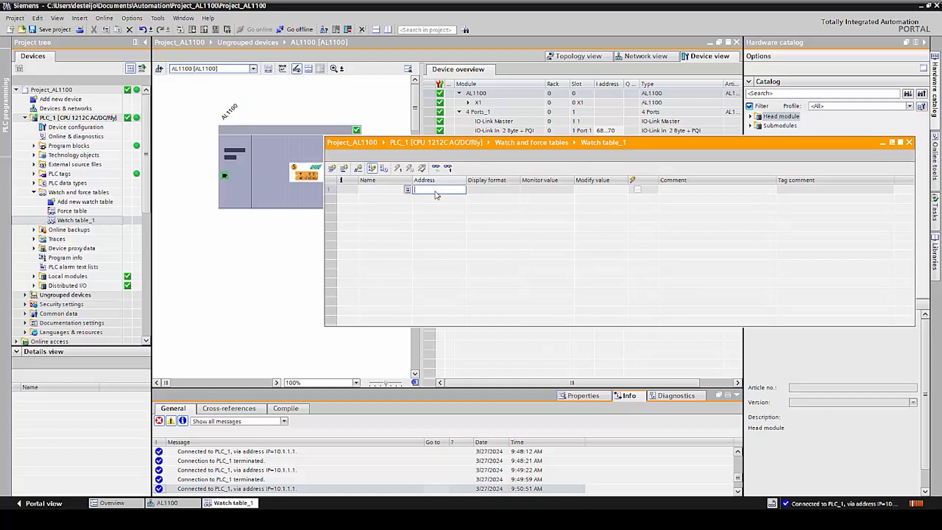
pyautogui.write('%I')
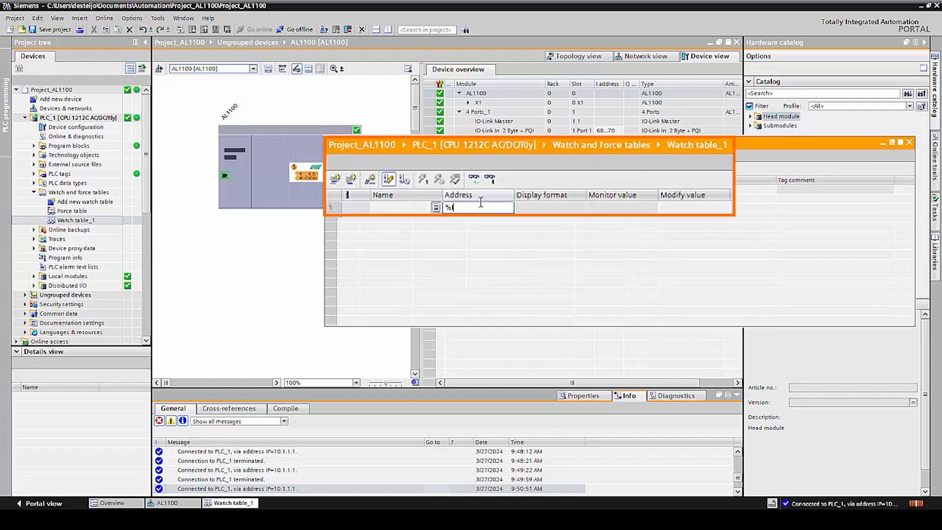
pyautogui.write('W68')
pyautogui.press('Return')
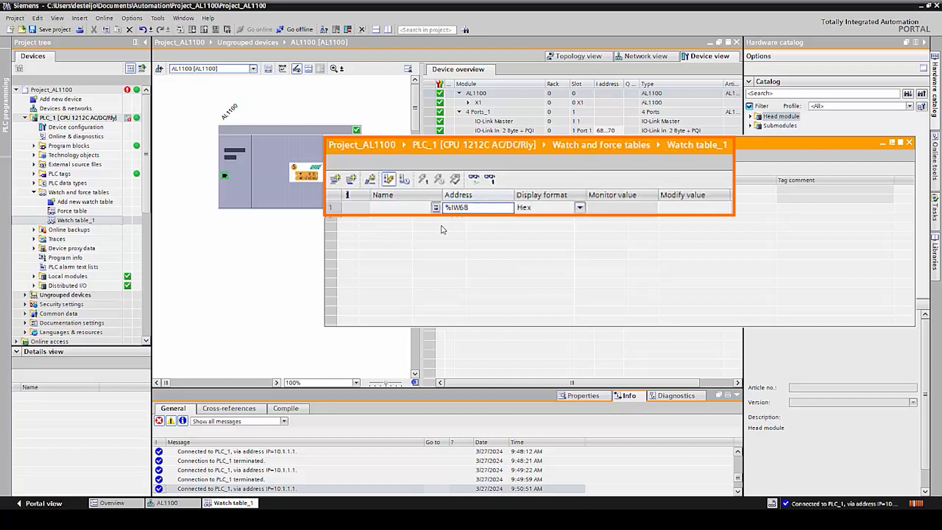
pyautogui.click(580, 209)
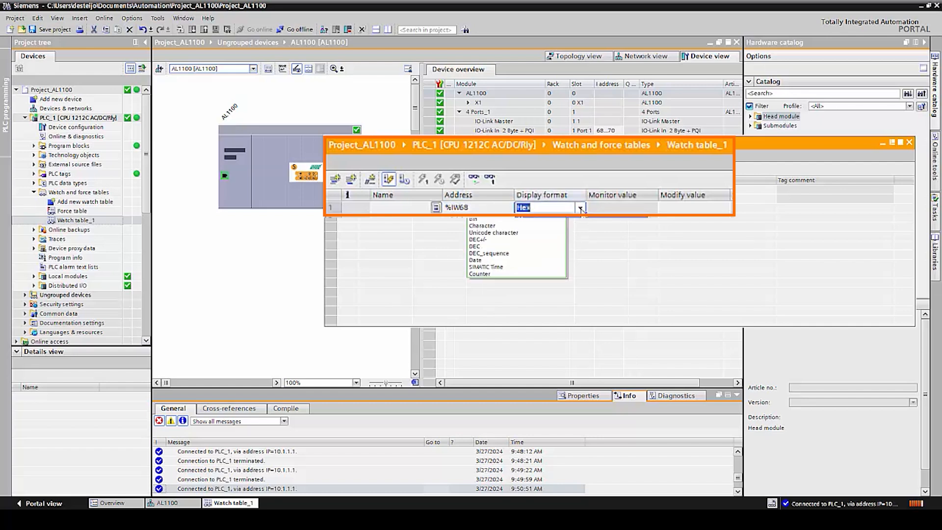
pyautogui.click(479, 247)
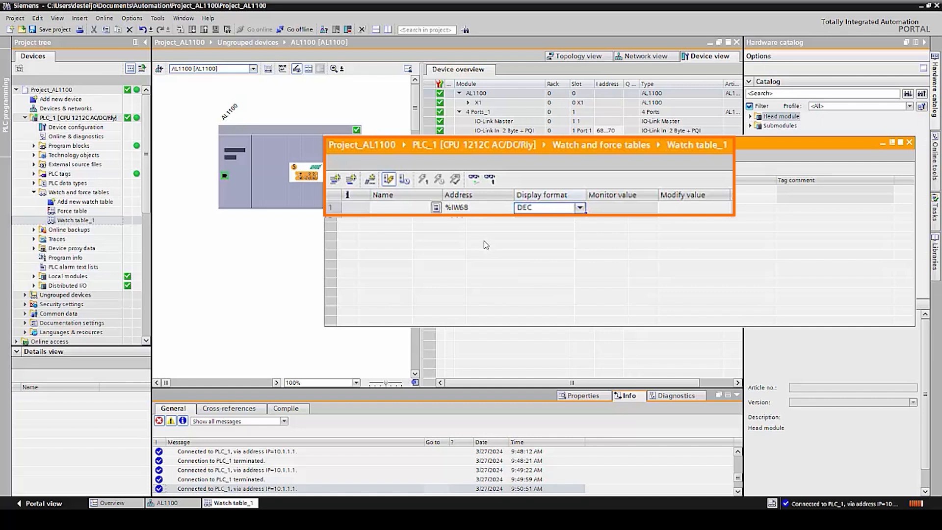
pyautogui.click(474, 180)
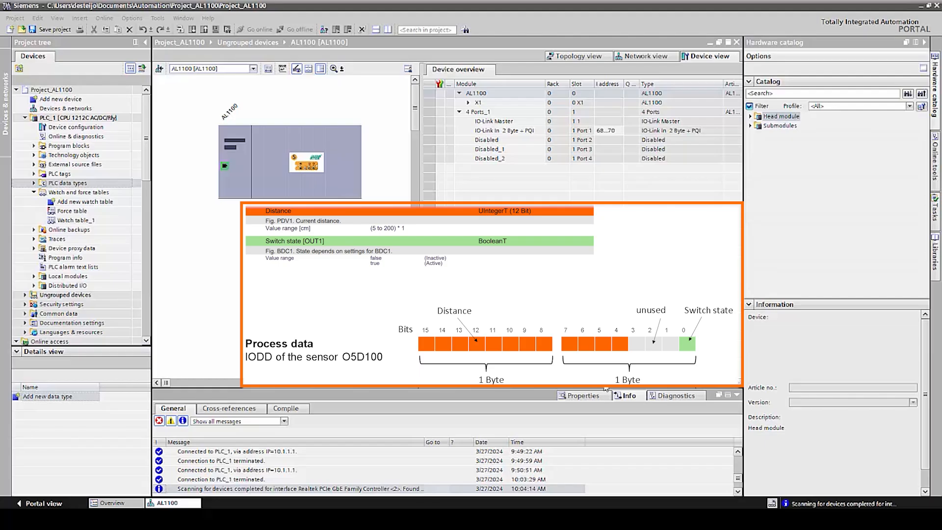
# Add a tag named O5D_Input at address %IW68 with data type Int to PLC_1's default tag table.
pyautogui.click(33, 174)
pyautogui.doubleClick(61, 202)
pyautogui.click(342, 99)
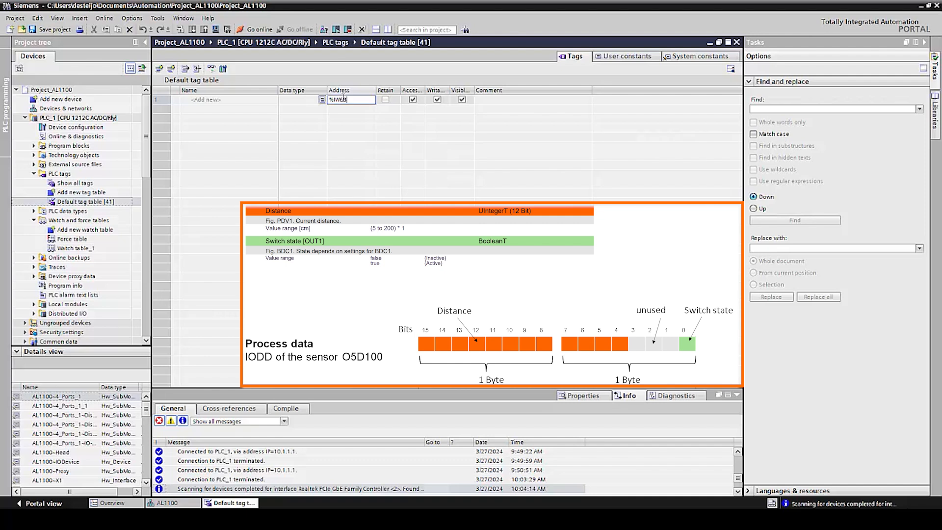
pyautogui.press('Return')
pyautogui.doubleClick(202, 100)
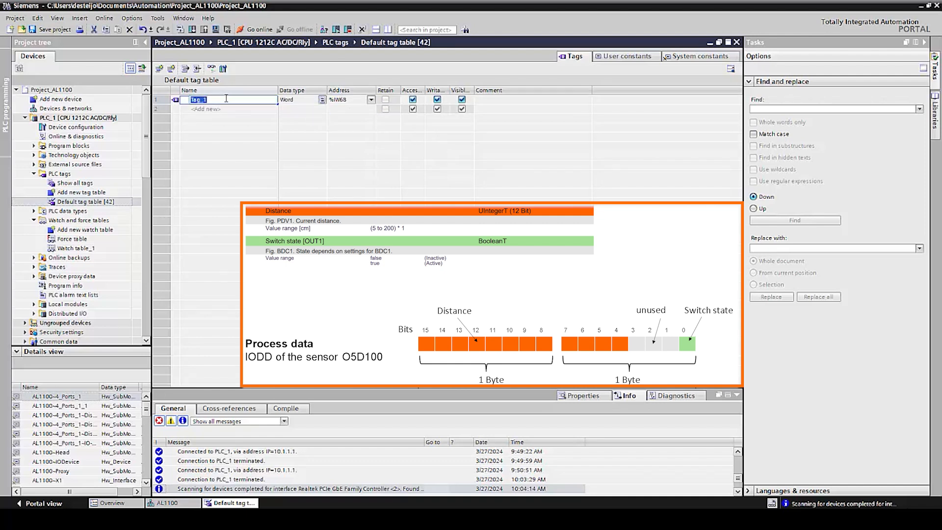
pyautogui.write('O')
pyautogui.click(240, 136)
pyautogui.click(322, 99)
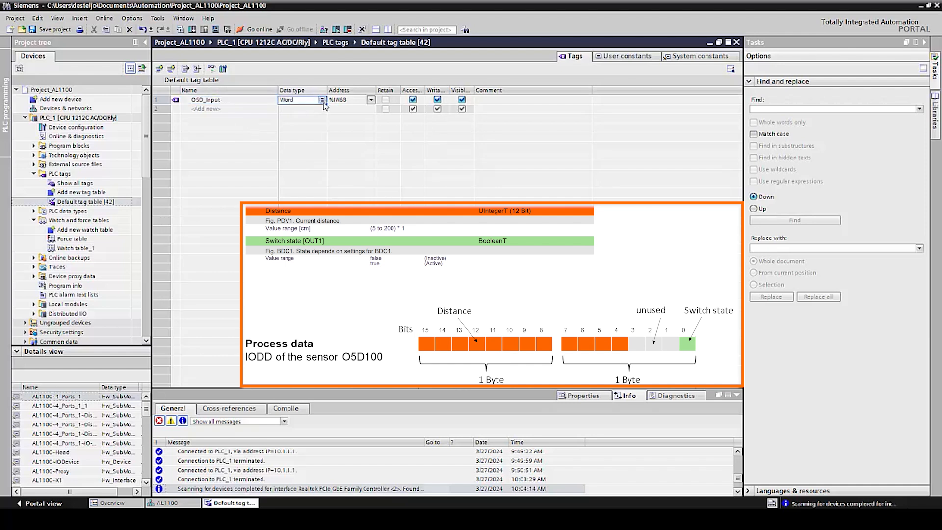
pyautogui.click(323, 101)
pyautogui.click(307, 156)
# Add a second tag named Distance at address %MW68 with data type Int, and minimize the tag table.
pyautogui.click(338, 110)
pyautogui.write('%I')
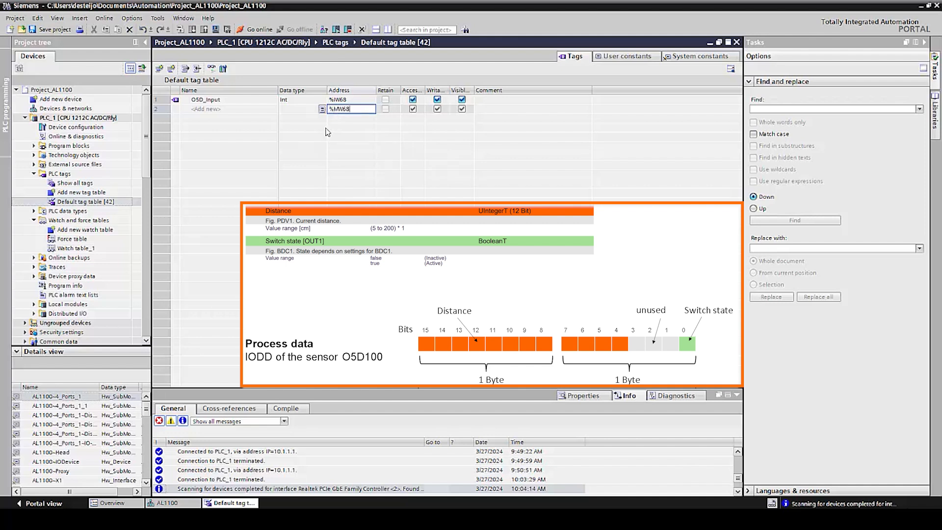
pyautogui.press('Return')
pyautogui.doubleClick(201, 109)
pyautogui.write('Dis')
pyautogui.press('Return')
pyautogui.click(320, 111)
pyautogui.click(322, 110)
pyautogui.scroll(3, 356, 179)
pyautogui.click(295, 157)
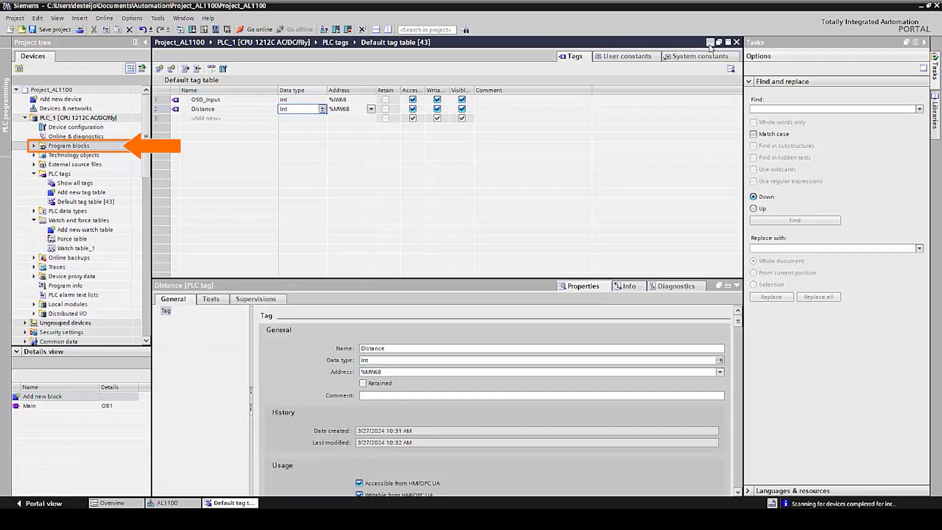
pyautogui.click(710, 43)
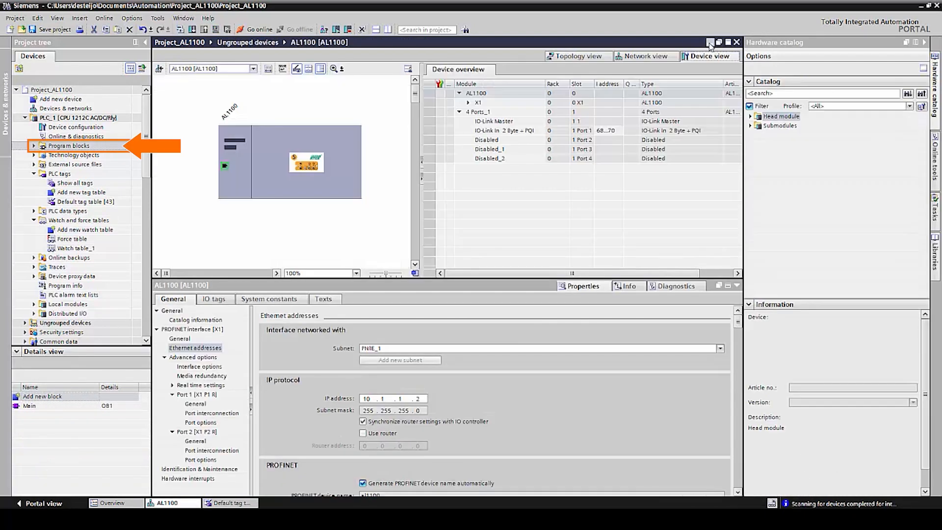
# Open the Main [OB1] program block of PLC_1 and set its programming language to FBD.
pyautogui.click(33, 145)
pyautogui.doubleClick(61, 165)
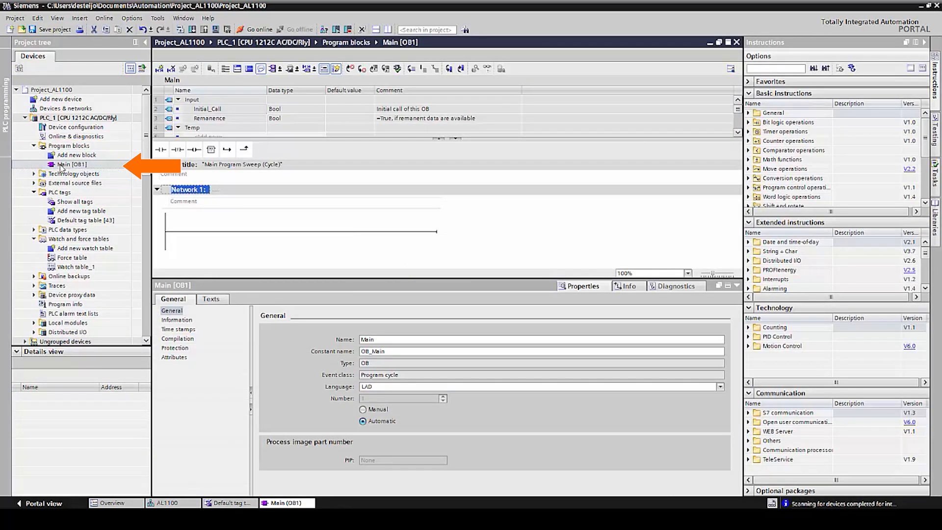
pyautogui.click(720, 387)
pyautogui.click(378, 402)
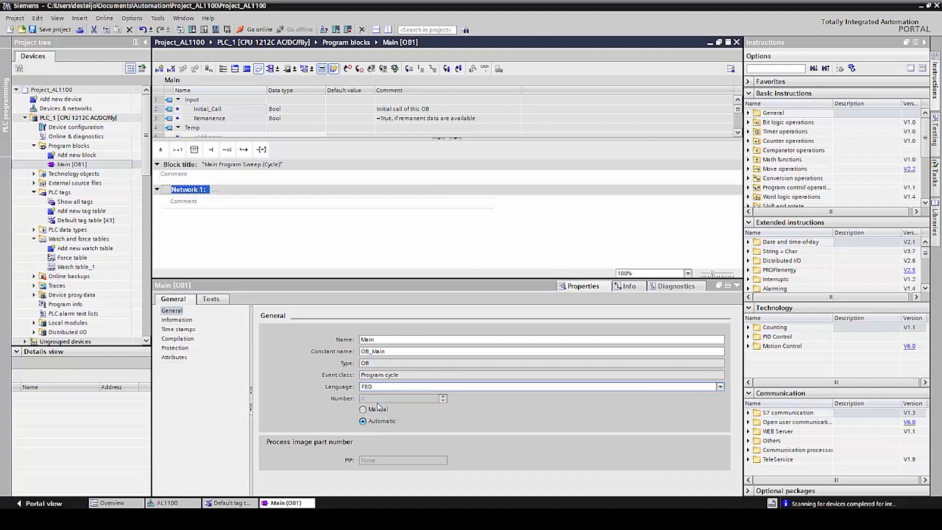
# Insert a shift right (SHR) instruction into Network 1 of Main and set its data type to Int.
pyautogui.click(924, 202)
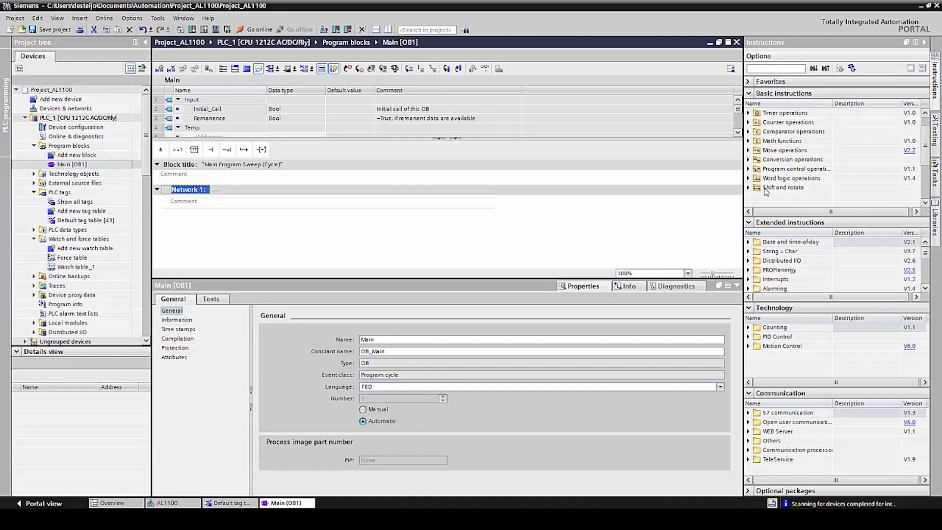
pyautogui.click(748, 187)
pyautogui.scroll(-1, 765, 186)
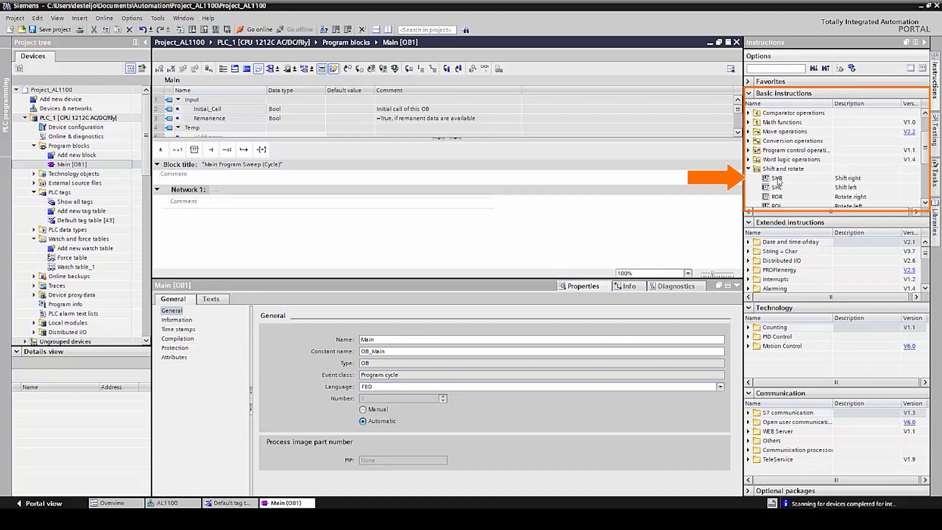
pyautogui.moveTo(771, 179); pyautogui.dragTo(206, 235)
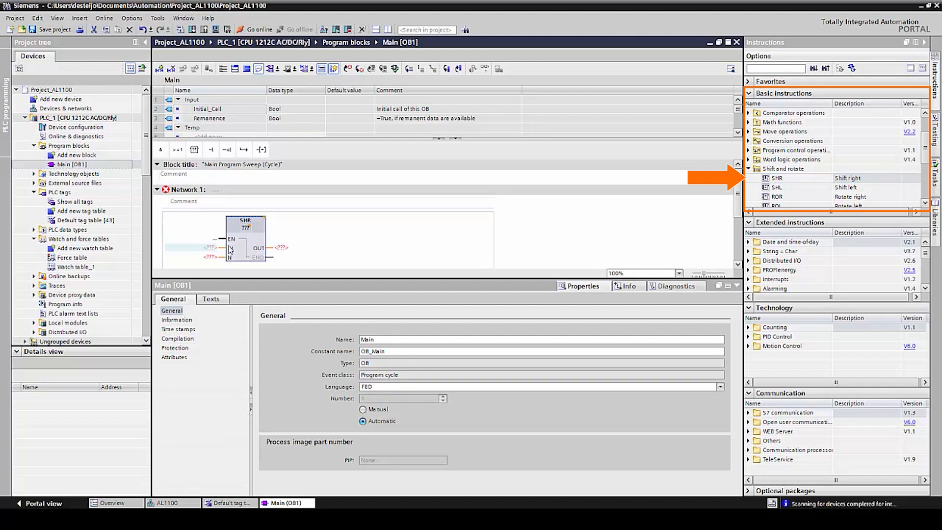
pyautogui.click(245, 227)
pyautogui.click(246, 296)
# Assign 4 to the SHR block's N input, the O5D_Input tag to IN and the Distance tag to OUT.
pyautogui.click(210, 257)
pyautogui.write('4')
pyautogui.click(211, 248)
pyautogui.click(222, 249)
pyautogui.click(198, 267)
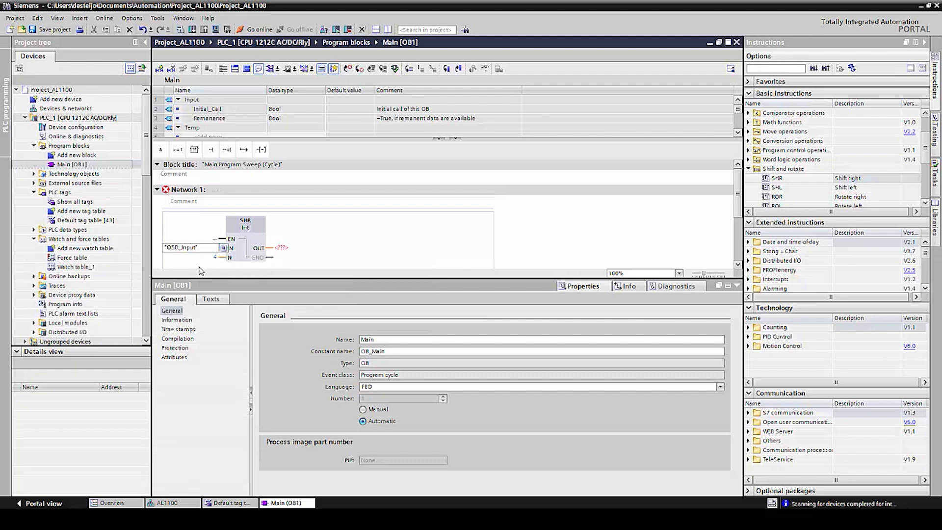
pyautogui.click(282, 259)
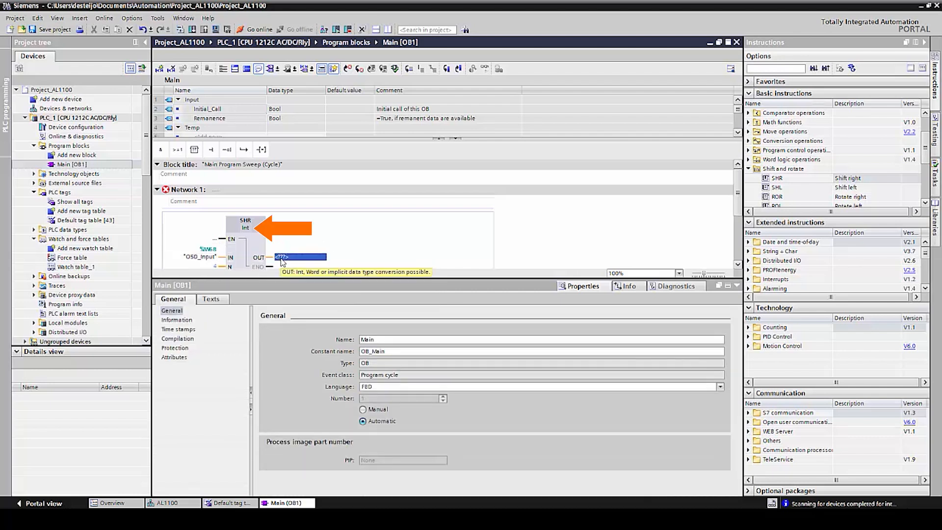
pyautogui.click(338, 260)
pyautogui.click(314, 269)
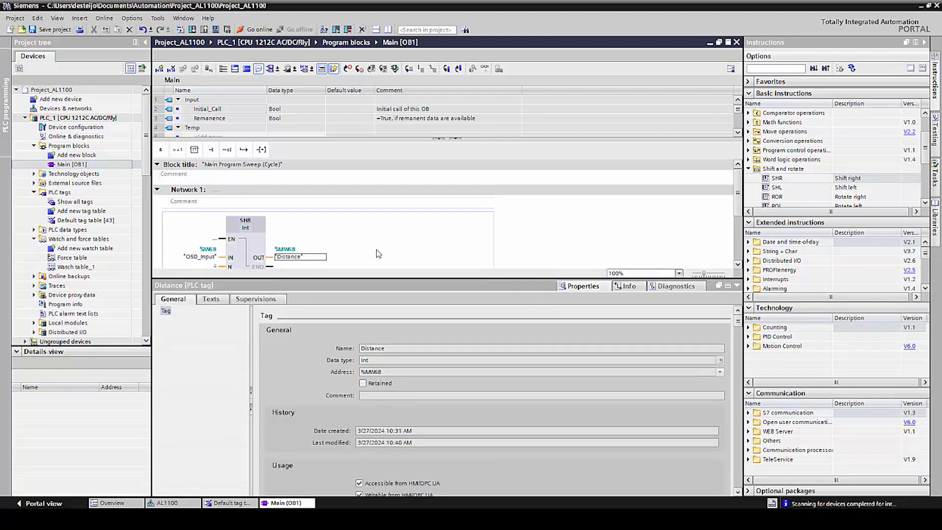
# Give Network 1 the comment "Bit shifting O5D for getting the distance value".
pyautogui.moveTo(495, 278); pyautogui.dragTo(490, 363)
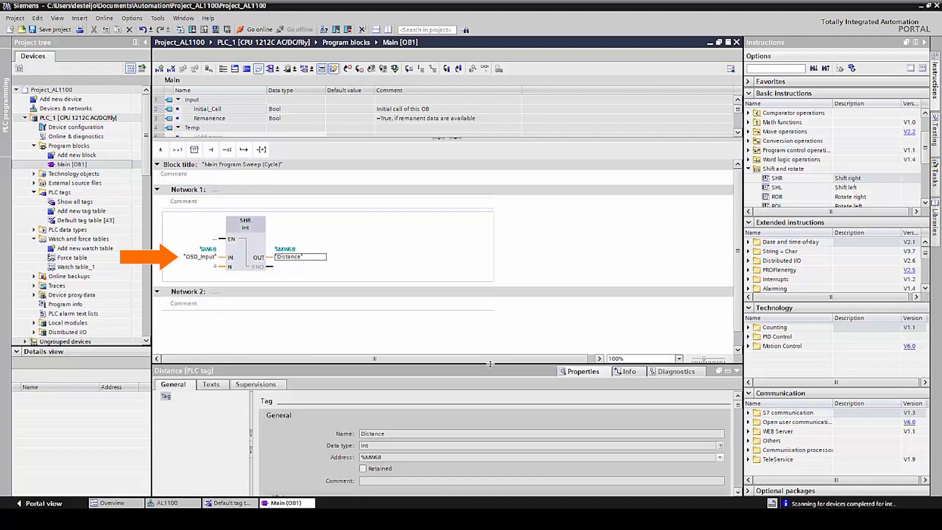
pyautogui.click(182, 204)
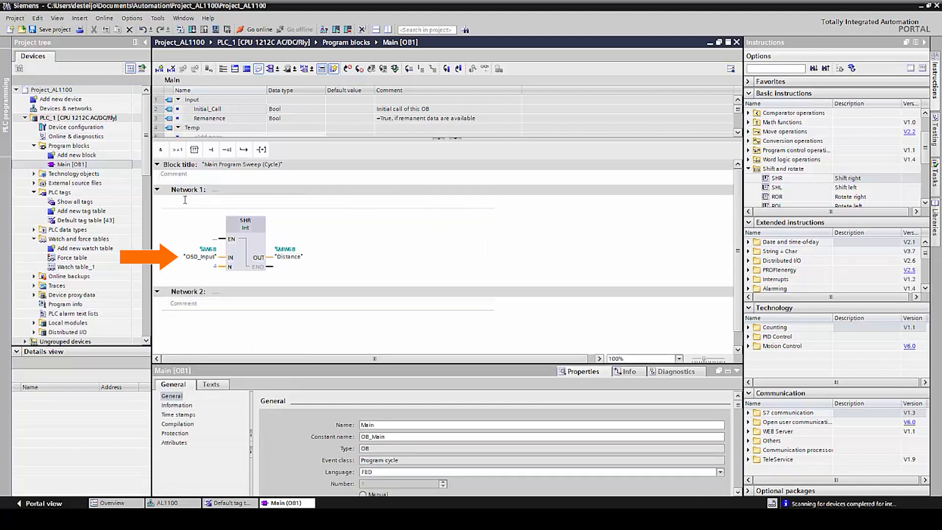
pyautogui.write('Bit shifting OSD for getting')
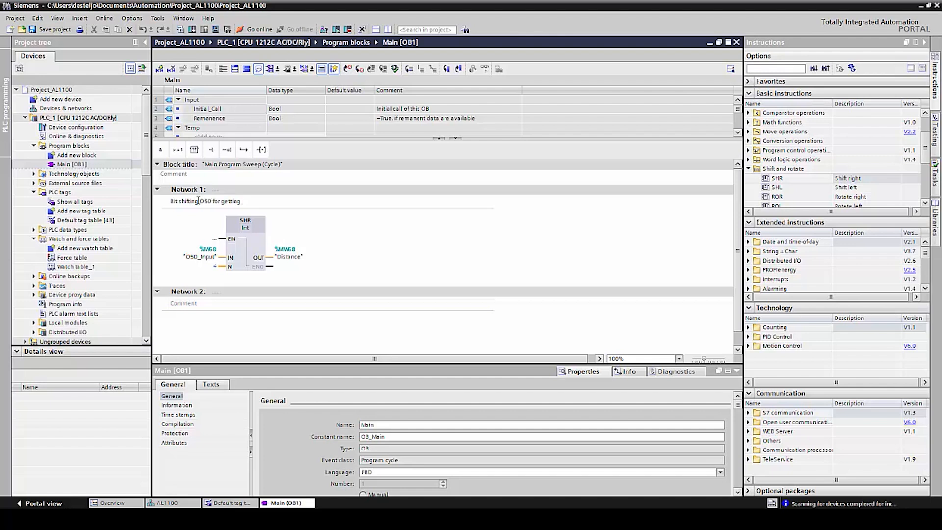
pyautogui.write(' the distance value')
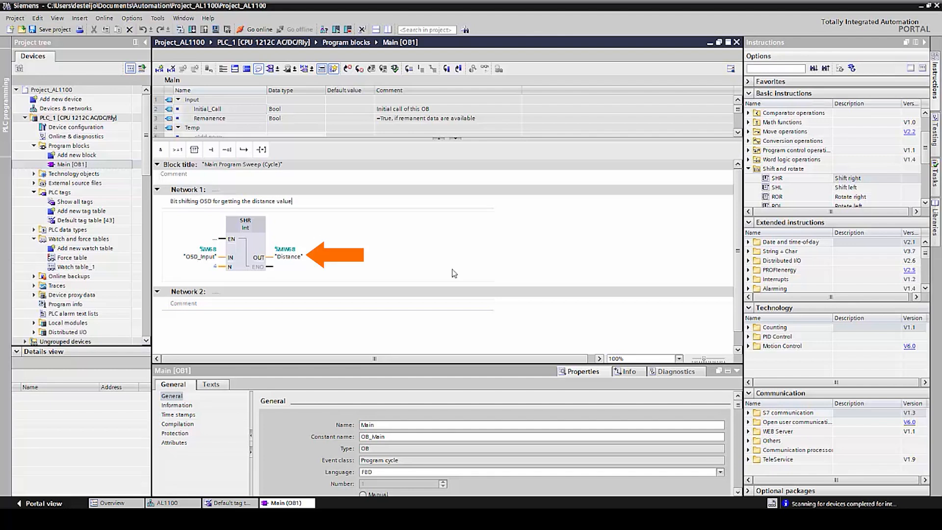
# Save the project and download the program to PLC_1.
pyautogui.click(58, 30)
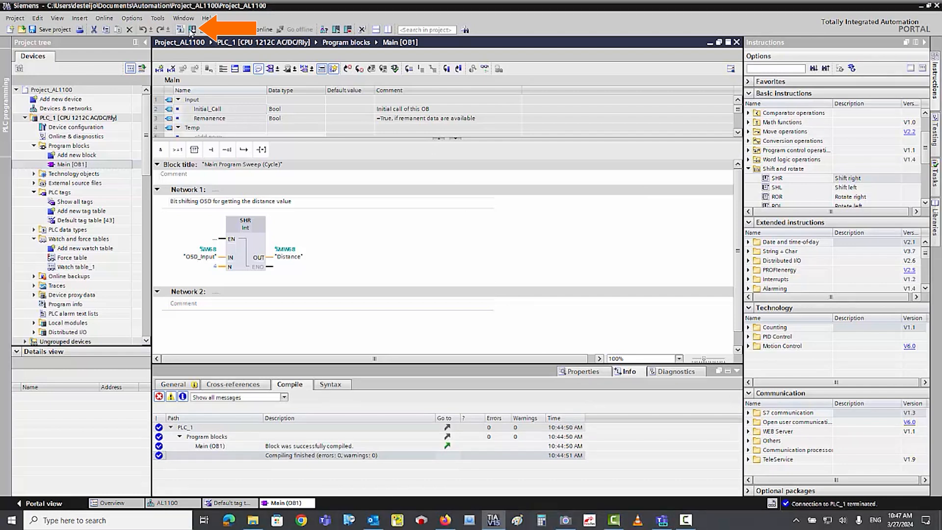
pyautogui.click(194, 32)
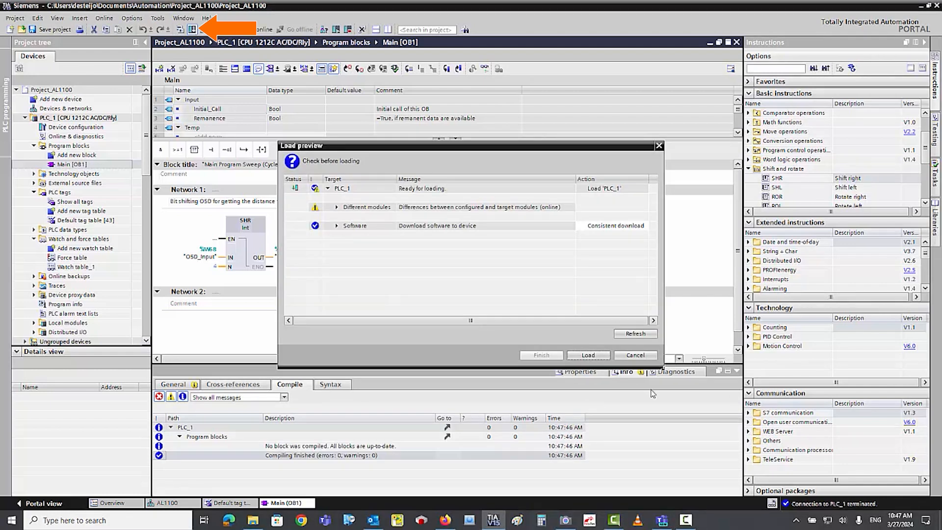
pyautogui.click(588, 355)
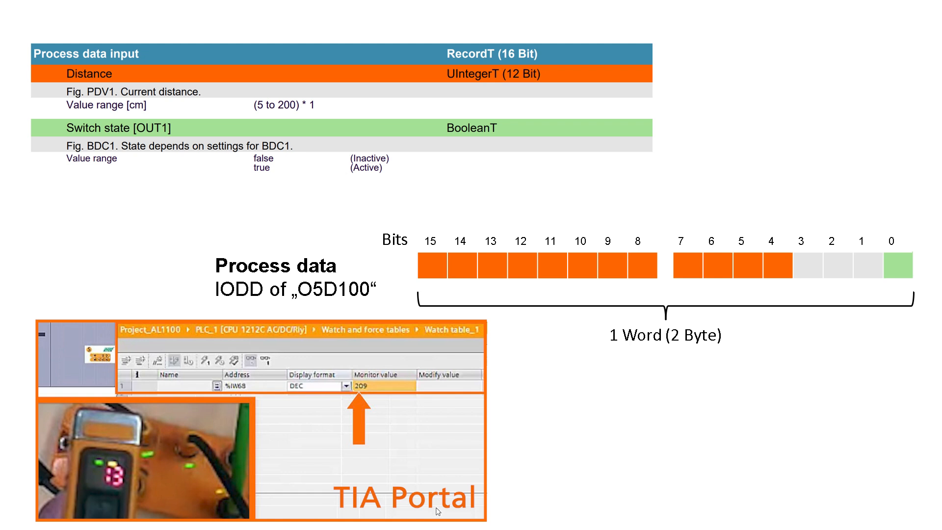
pyautogui.press('Right')
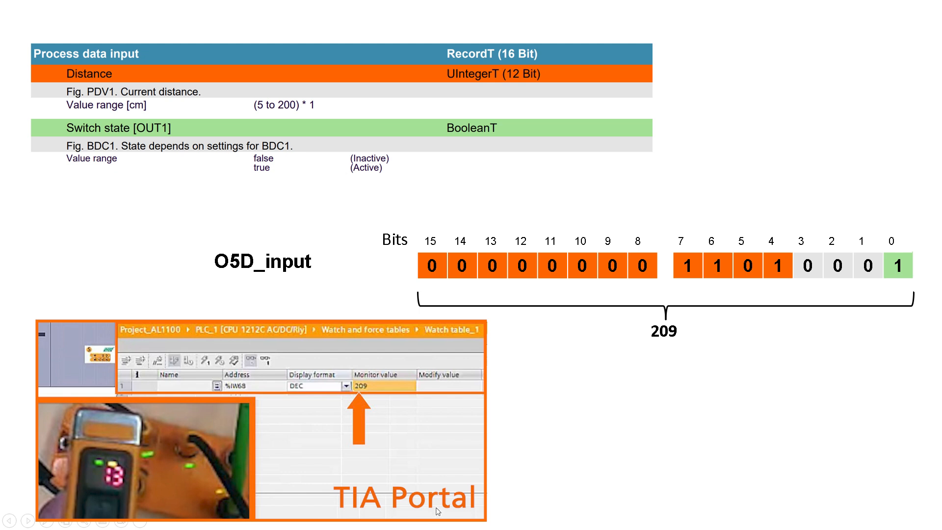
pyautogui.press('Right')
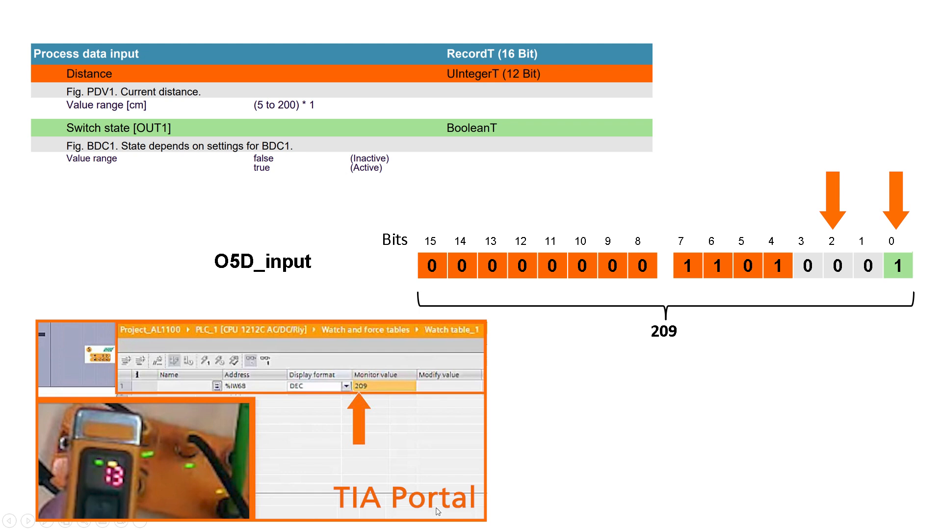
pyautogui.press('Right')
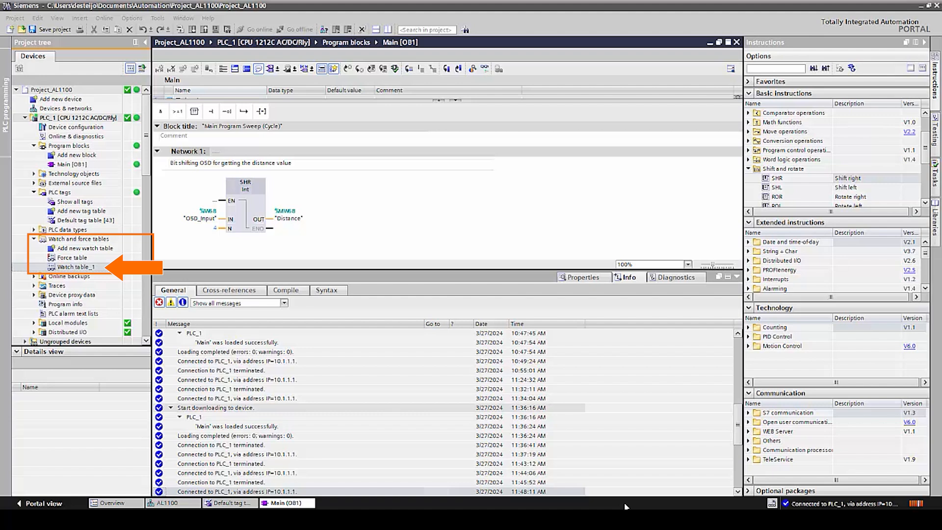
# Open Watch table_1 and add the Distance tag with the DEC display format.
pyautogui.click(63, 268)
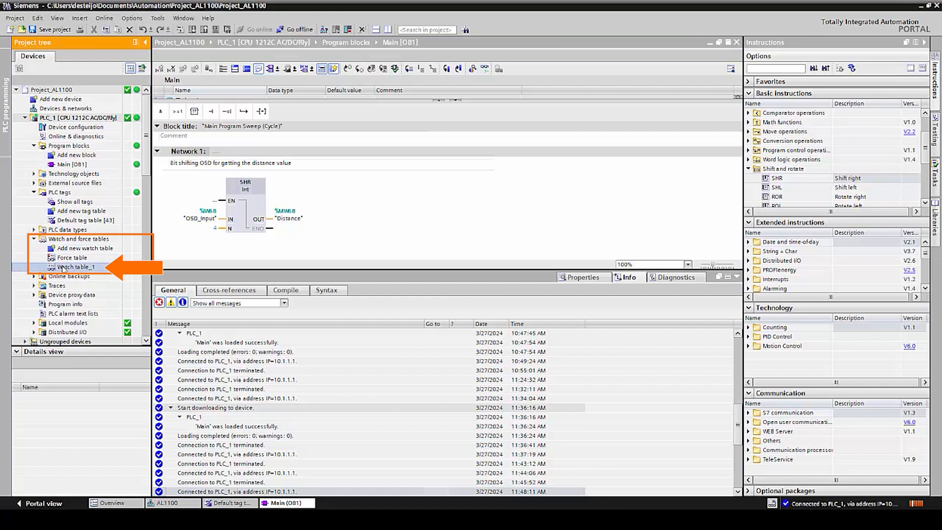
pyautogui.doubleClick(62, 267)
pyautogui.click(234, 100)
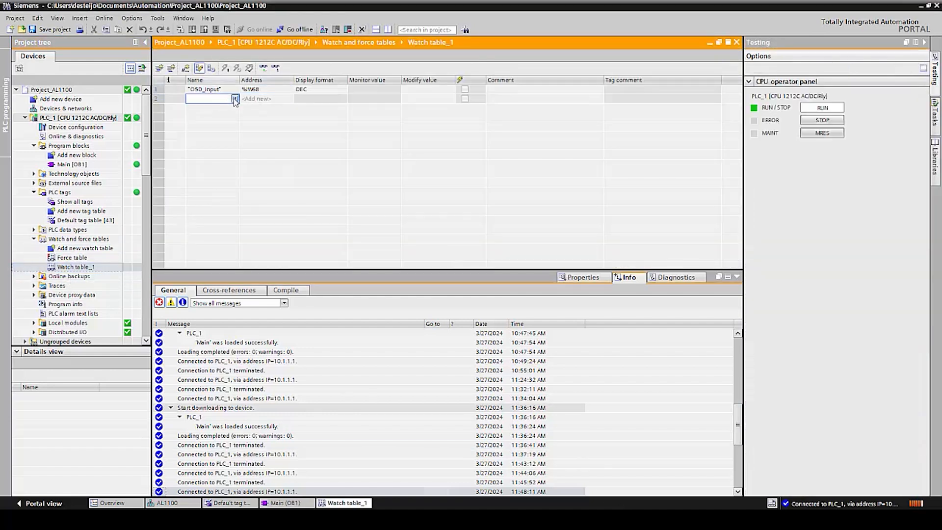
pyautogui.click(234, 100)
pyautogui.click(231, 108)
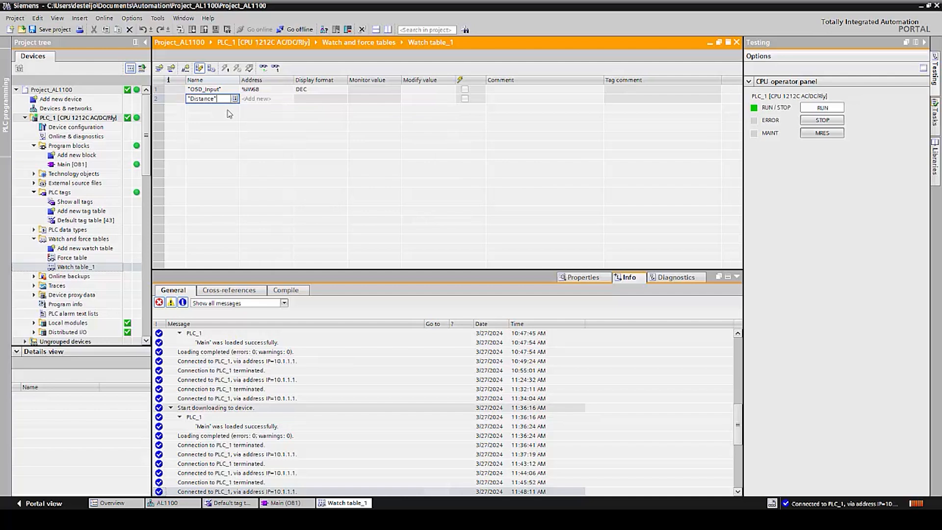
pyautogui.click(323, 99)
pyautogui.click(343, 99)
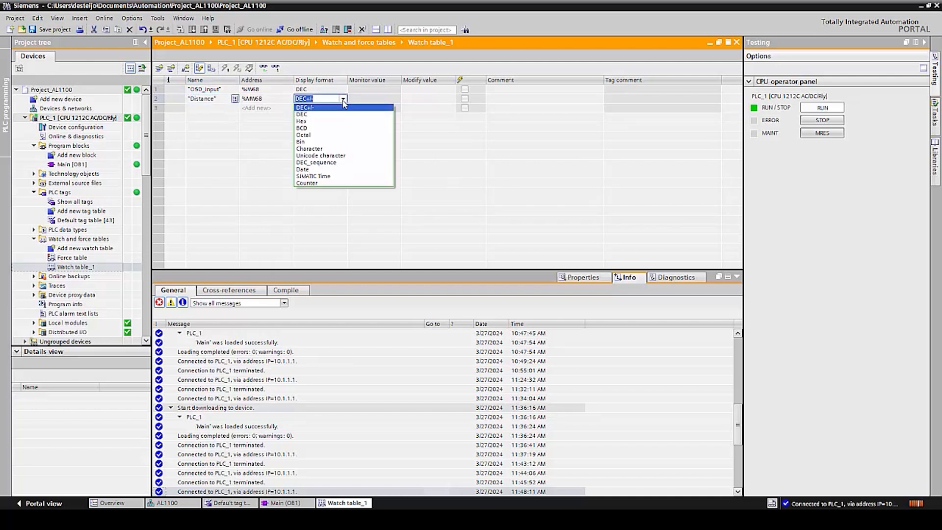
pyautogui.click(321, 114)
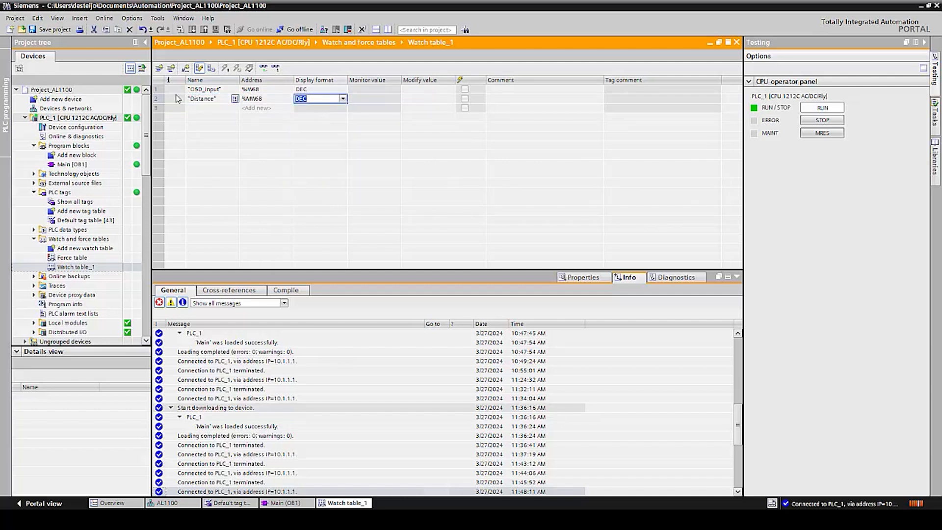
# Add the address %I69.0 with the comment "Switch point O5D, 50 cm" to the watch table and monitor all values.
pyautogui.click(237, 108)
pyautogui.write('%I69.0')
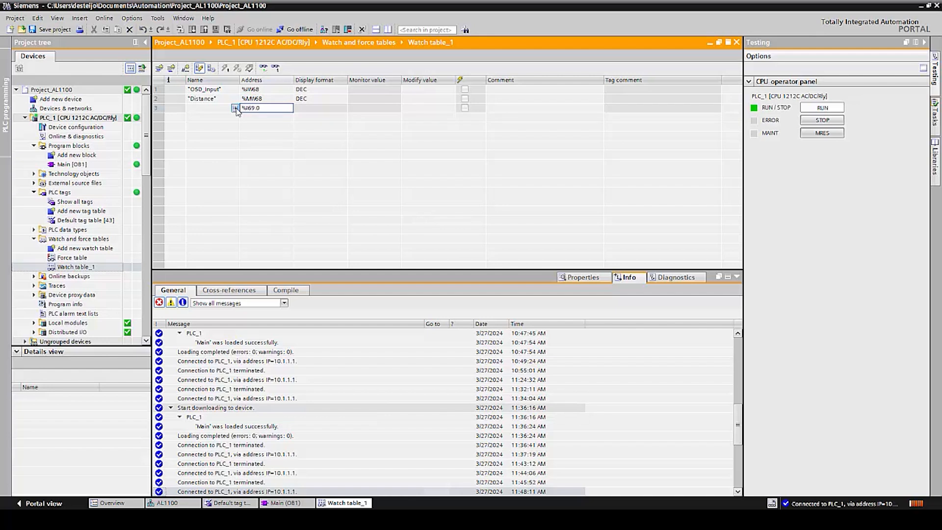
pyautogui.press('Return')
pyautogui.click(515, 108)
pyautogui.write('Swi')
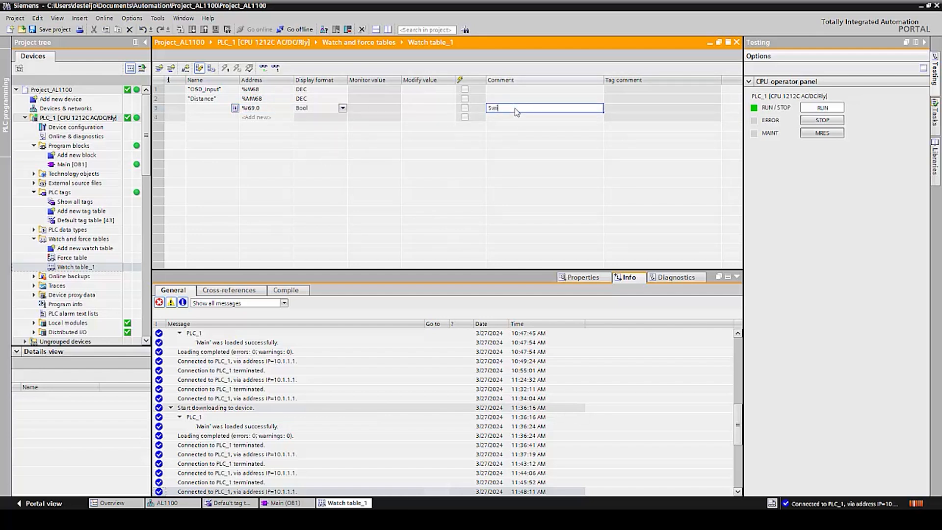
pyautogui.write('tch point OSD, 50 cm')
pyautogui.click(475, 145)
pyautogui.click(262, 69)
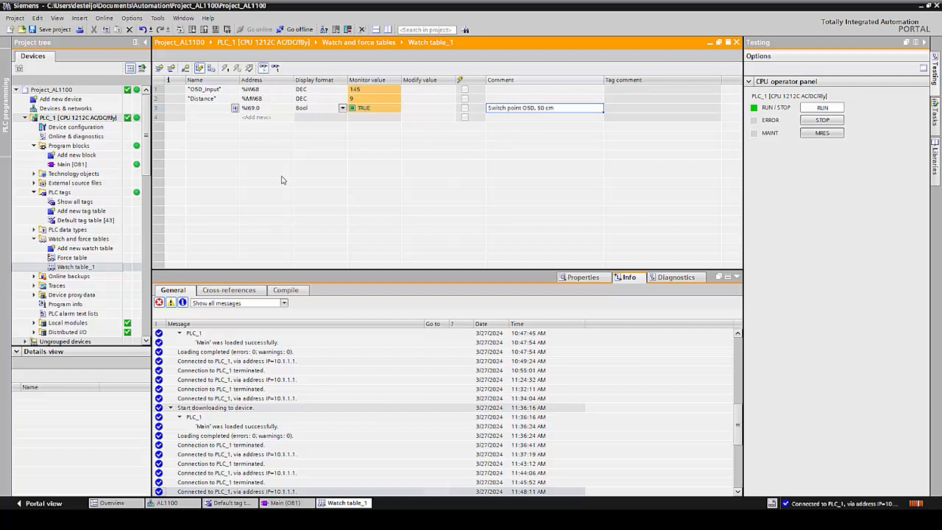
pyautogui.click(304, 520)
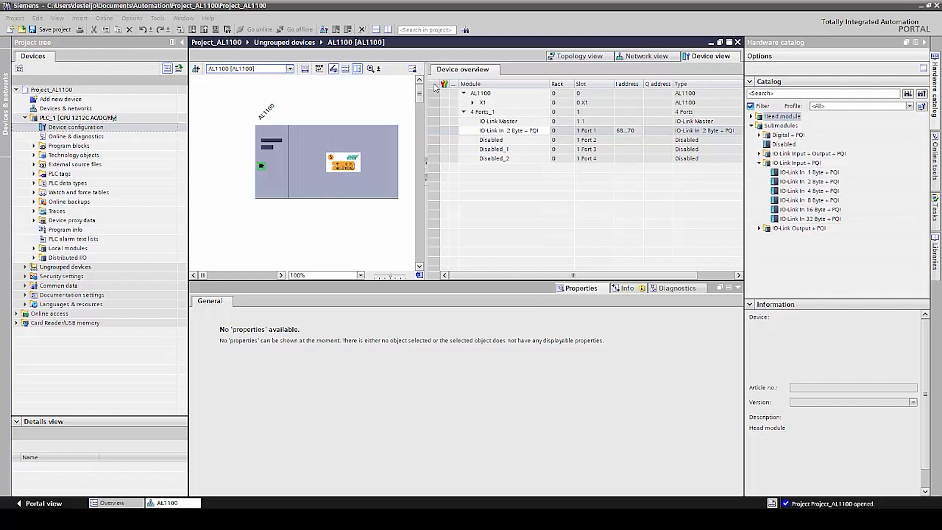
# Replace the Port 1 submodule of the AL1100 with the IO-Link In 8 Byte + PQI submodule.
pyautogui.click(474, 131)
pyautogui.rightClick(474, 132)
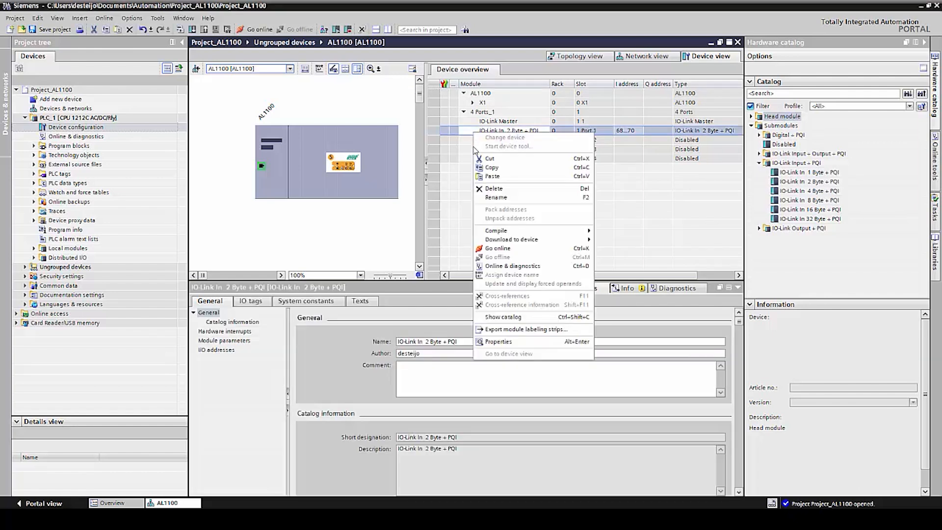
pyautogui.click(499, 188)
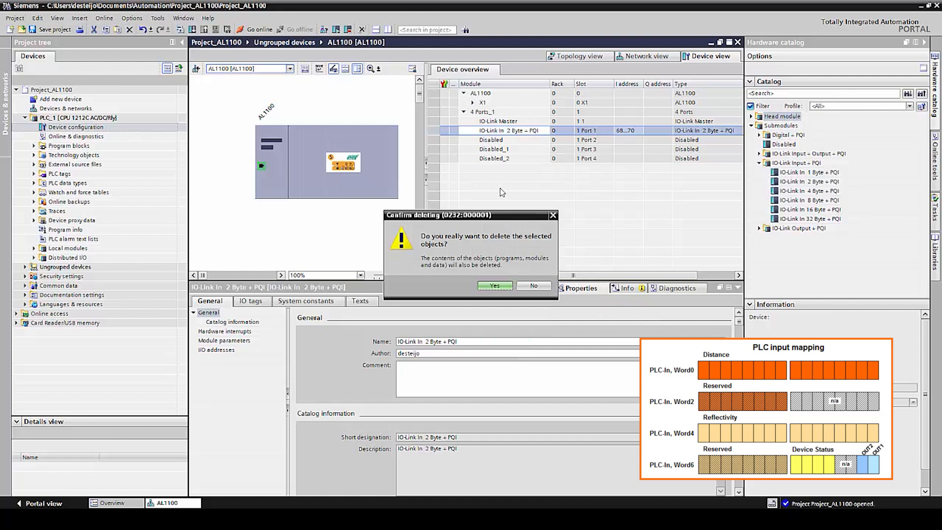
pyautogui.click(496, 285)
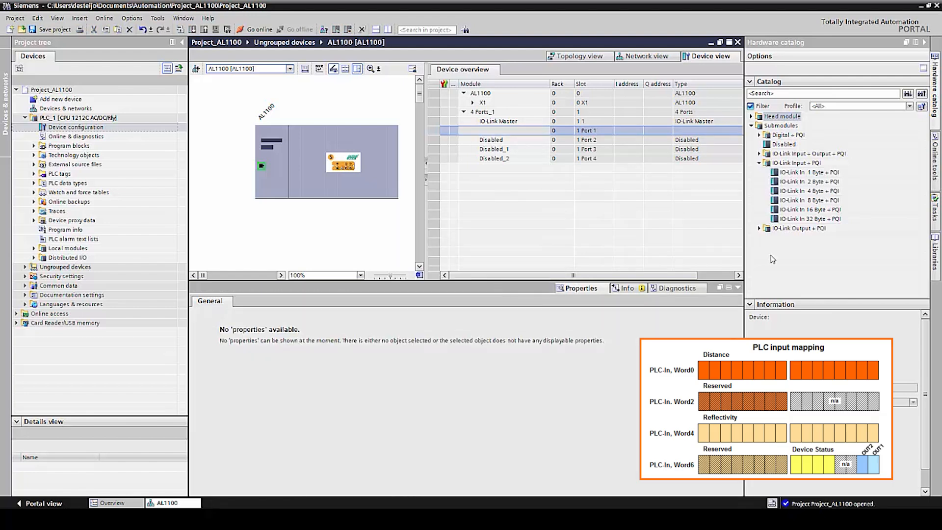
pyautogui.moveTo(817, 201); pyautogui.dragTo(513, 137)
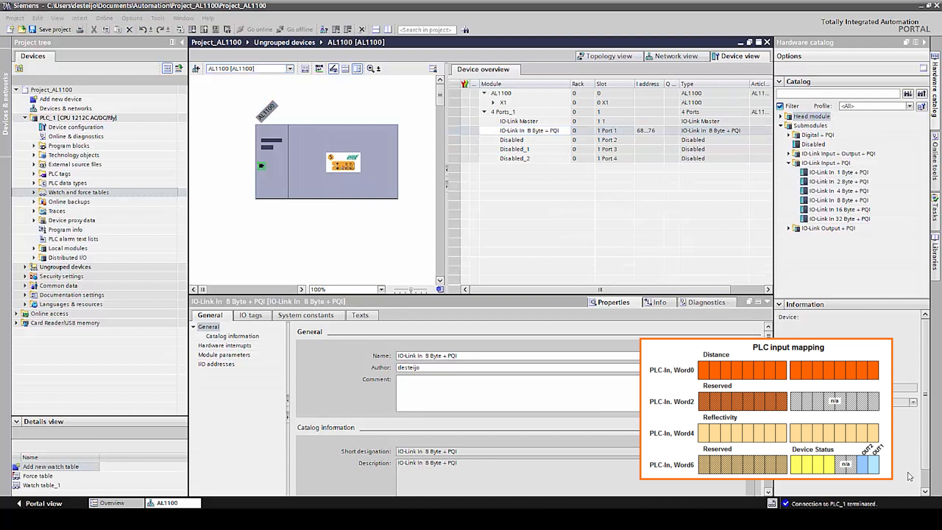
# Open PLC_1's Default tag table as a floating window that leaves the Port 1 input addresses in view.
pyautogui.click(33, 174)
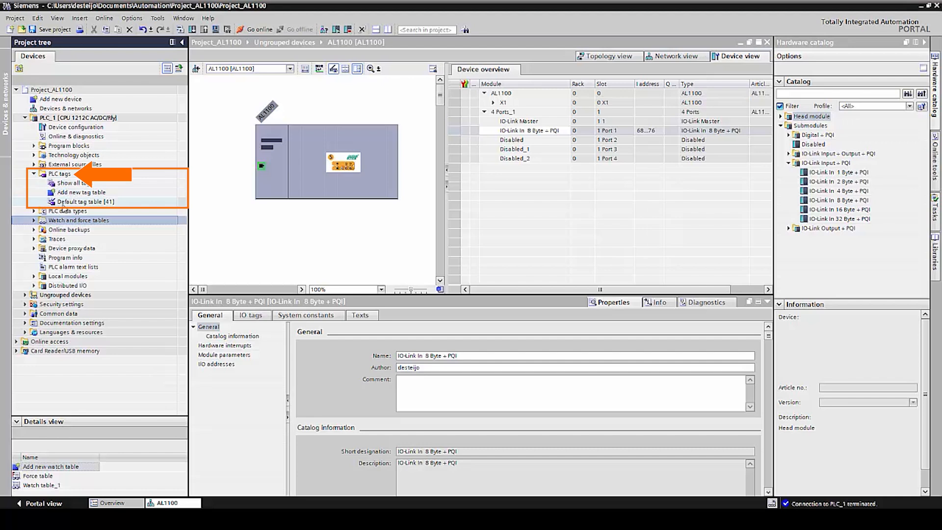
pyautogui.doubleClick(64, 203)
pyautogui.click(749, 42)
pyautogui.moveTo(466, 16); pyautogui.dragTo(777, 144)
pyautogui.moveTo(311, 238); pyautogui.dragTo(423, 247)
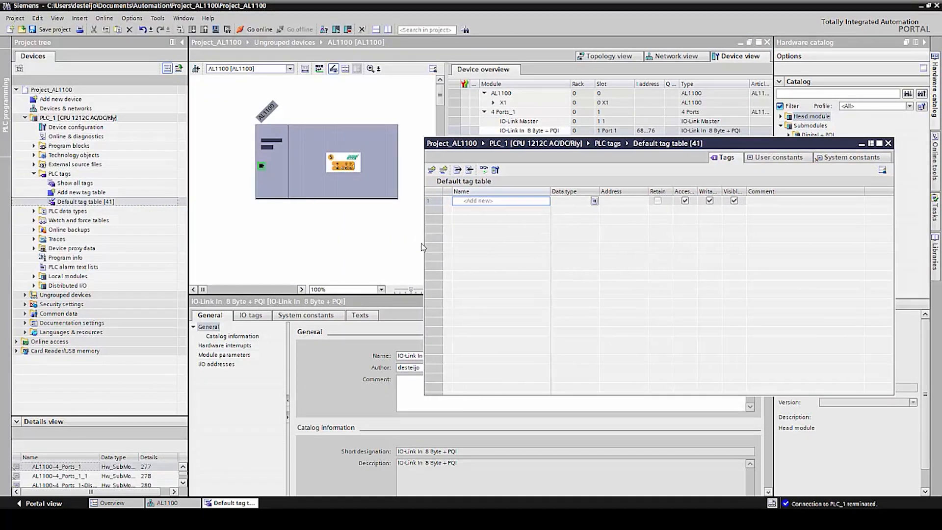
# Add a tag named DistanceOGD with address %IW68 and data type Int.
pyautogui.click(607, 202)
pyautogui.write('%IW68')
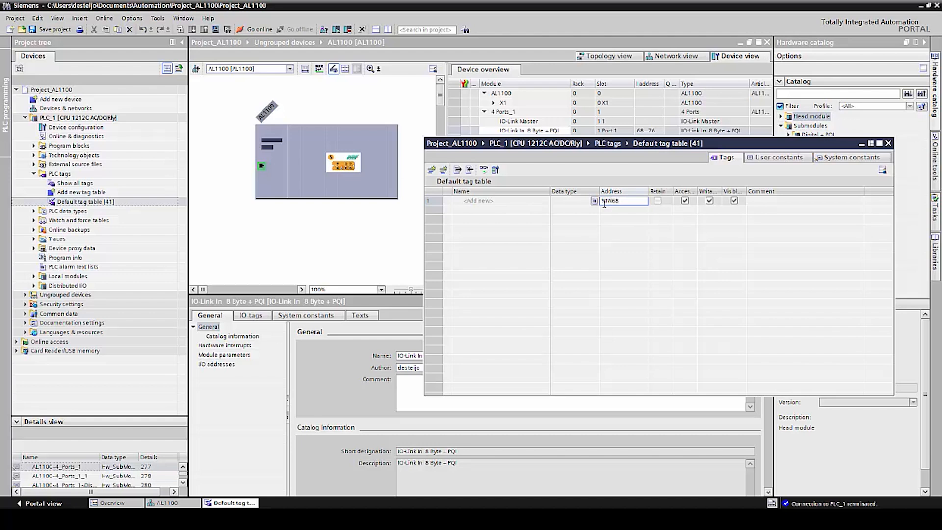
pyautogui.click(489, 201)
pyautogui.write('Dis')
pyautogui.write('D')
pyautogui.click(594, 201)
pyautogui.click(578, 266)
# Add a tag named ReflectivityOGD with address %IW72 and data type Int, and close the tag table.
pyautogui.click(607, 212)
pyautogui.write('%IW7')
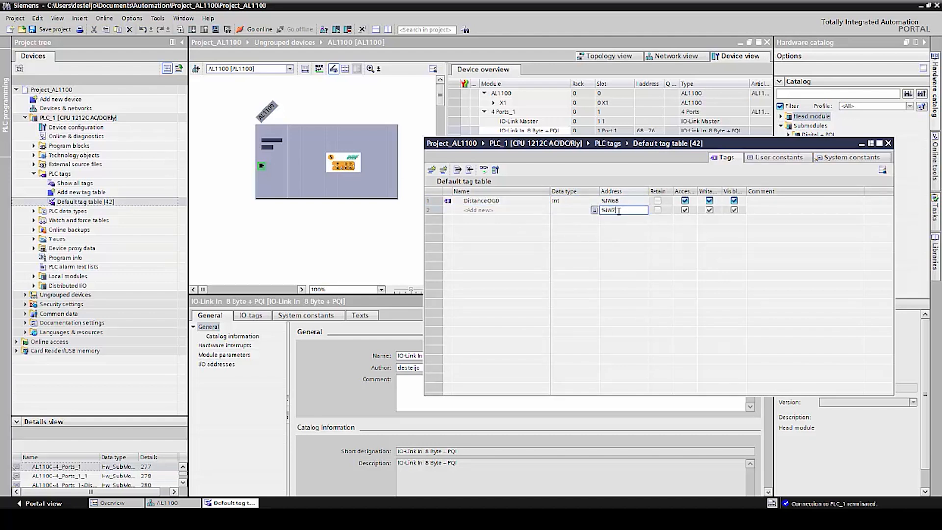
pyautogui.write('2')
pyautogui.press('Return')
pyautogui.click(488, 208)
pyautogui.write('Reflectivit')
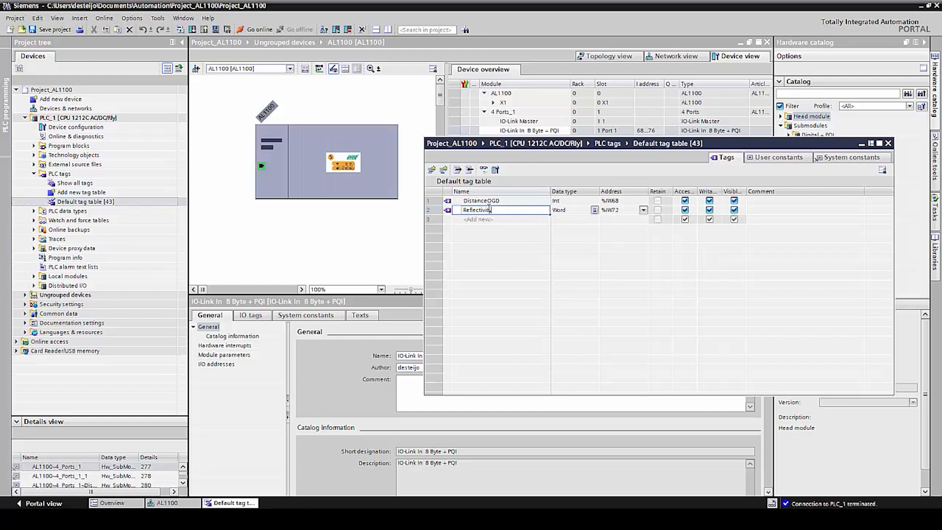
pyautogui.write('yOGD')
pyautogui.click(594, 210)
pyautogui.click(573, 266)
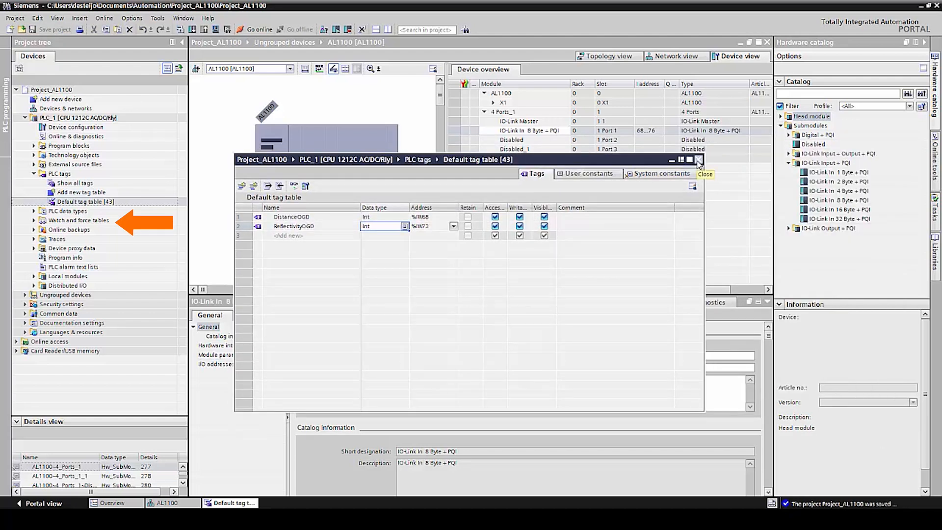
pyautogui.click(698, 161)
# Open Watch table_1 and add the DistanceOGD tag with the comment "Distance OGD in mm".
pyautogui.click(34, 220)
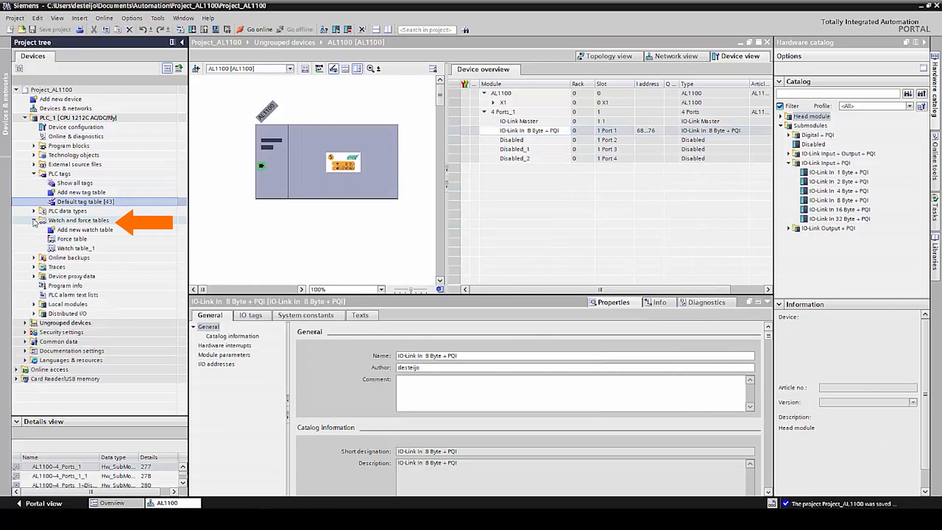
pyautogui.doubleClick(79, 248)
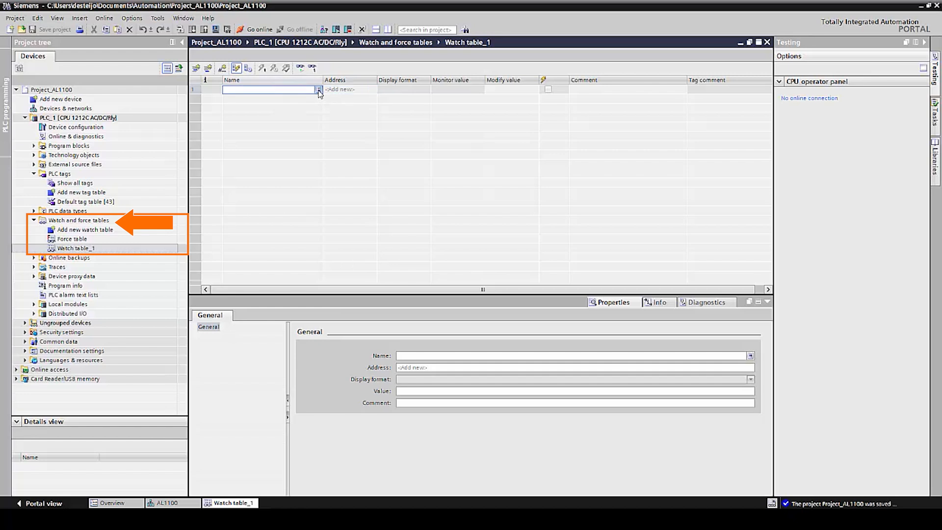
pyautogui.click(319, 90)
pyautogui.click(276, 98)
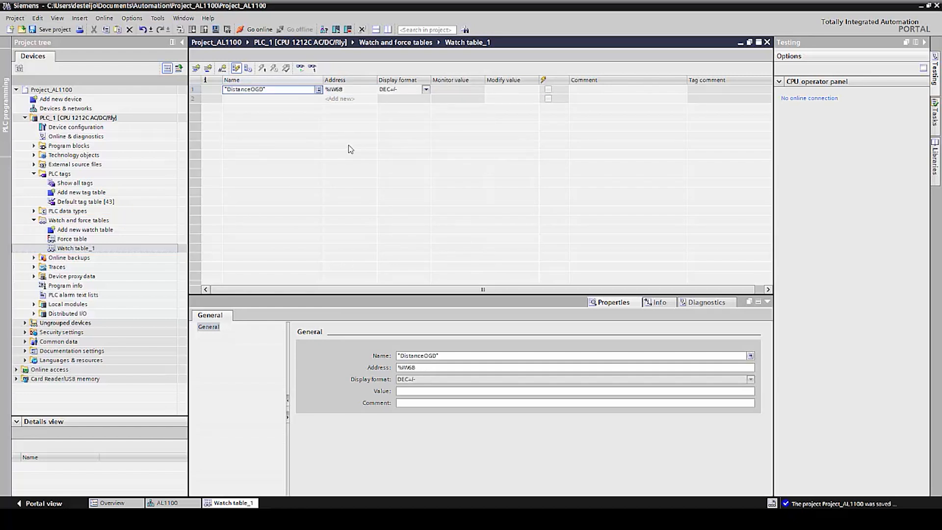
pyautogui.click(571, 90)
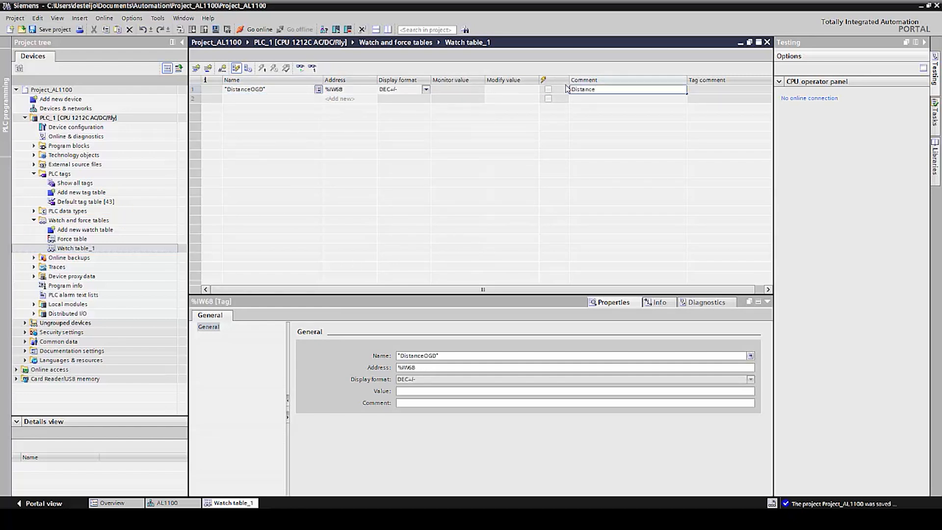
# Add the ReflectivityOGD tag to the watch table with the comment "Reflectivity OGD in %".
pyautogui.click(269, 100)
pyautogui.click(272, 117)
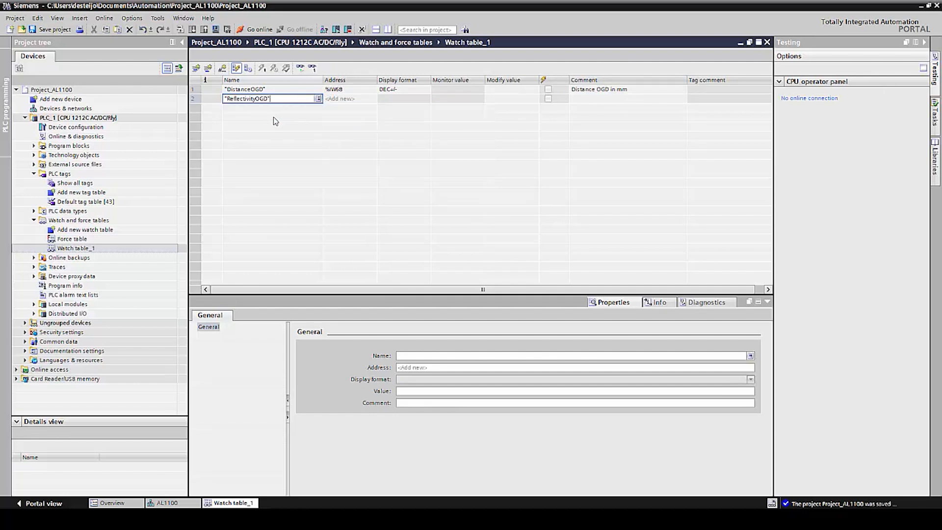
pyautogui.click(576, 102)
pyautogui.write('Reflectivity OGD in %')
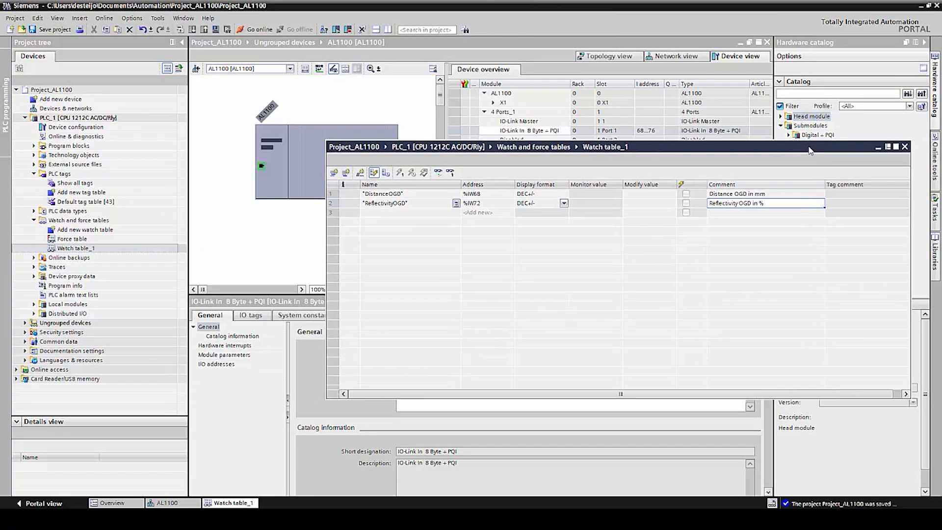
# Set the display format of the DistanceOGD and ReflectivityOGD entries to DEC.
pyautogui.click(540, 194)
pyautogui.click(564, 193)
pyautogui.click(522, 210)
pyautogui.click(564, 203)
pyautogui.click(523, 218)
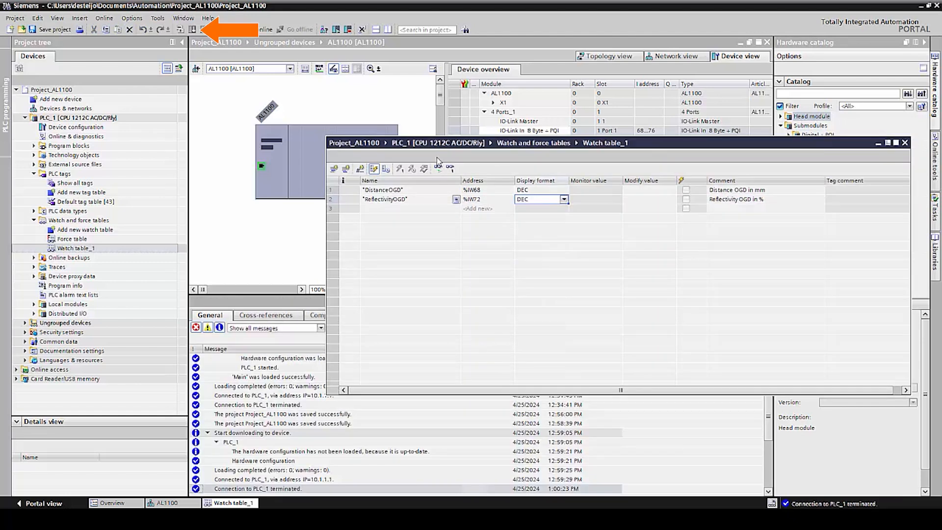
# Download the project to PLC_1 and finish the load dialog.
pyautogui.click(262, 53)
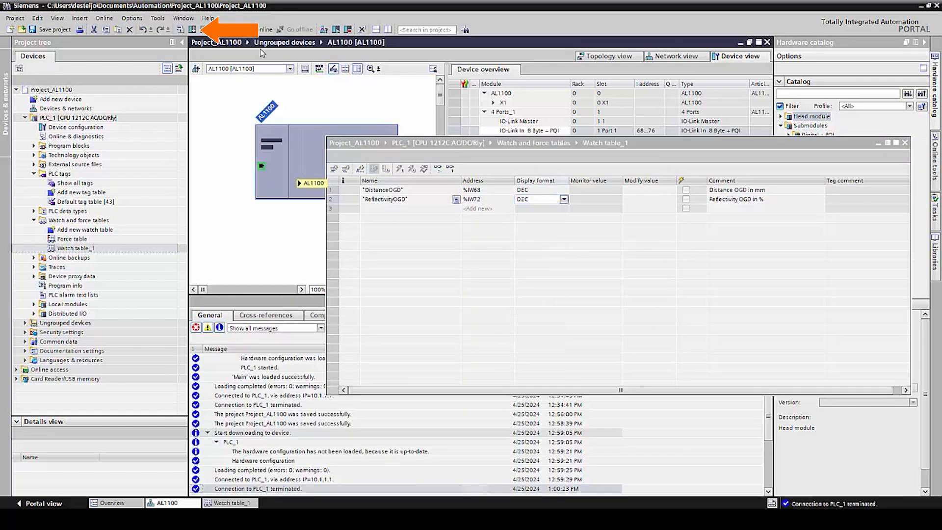
pyautogui.click(192, 30)
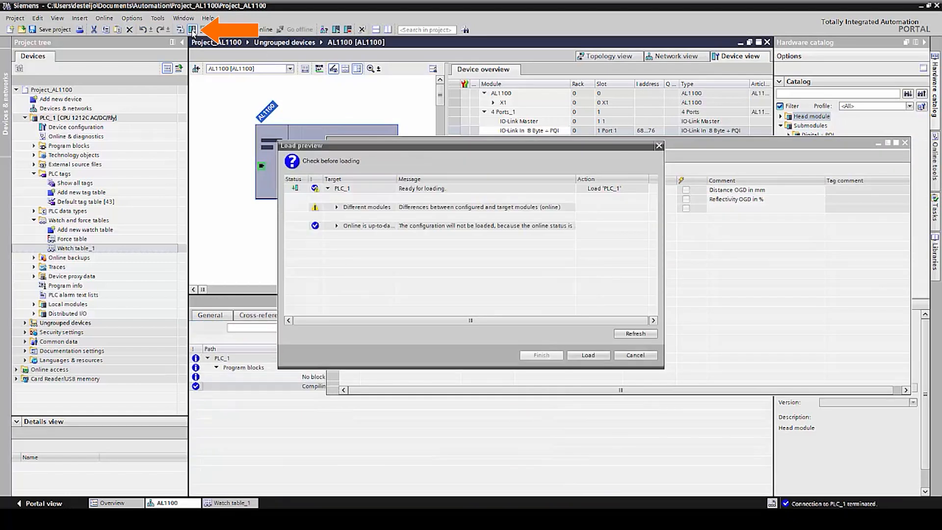
pyautogui.click(579, 357)
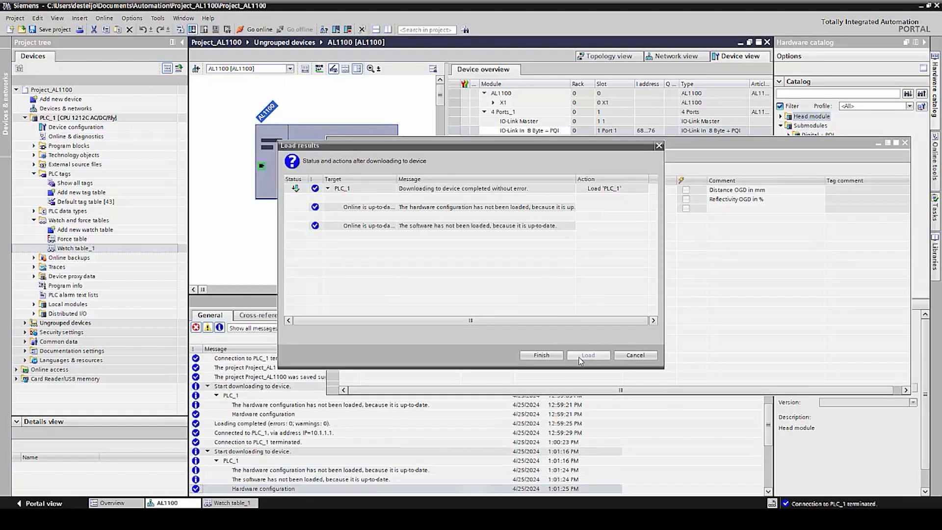
pyautogui.click(541, 356)
# Go online with PLC_1 and monitor all values in Watch table_1.
pyautogui.click(255, 29)
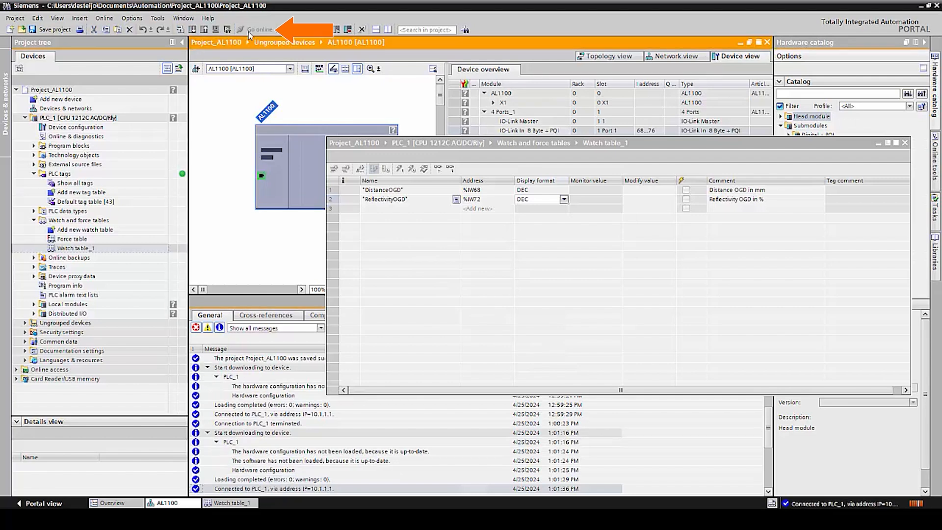
pyautogui.moveTo(546, 149)
pyautogui.mouseDown()
pyautogui.moveTo(515, 242)
pyautogui.moveTo(543, 148)
pyautogui.mouseUp()
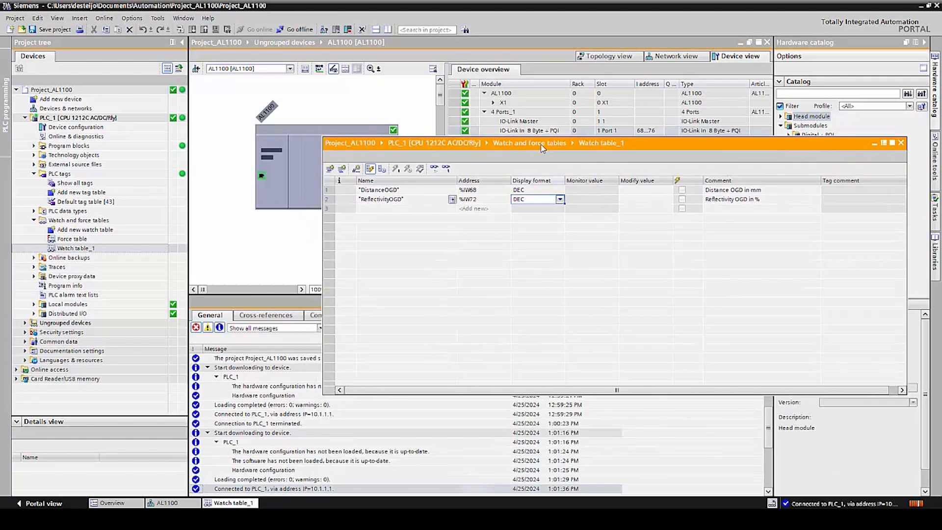
pyautogui.click(434, 169)
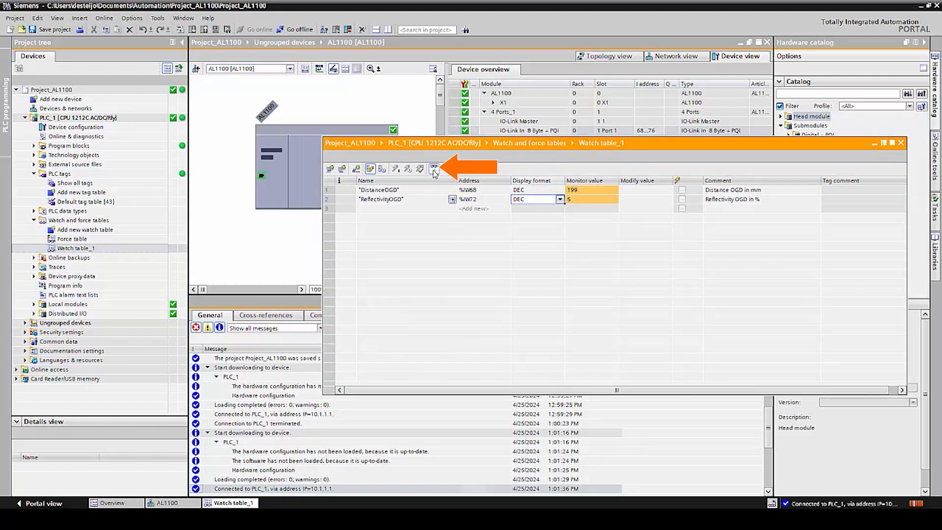